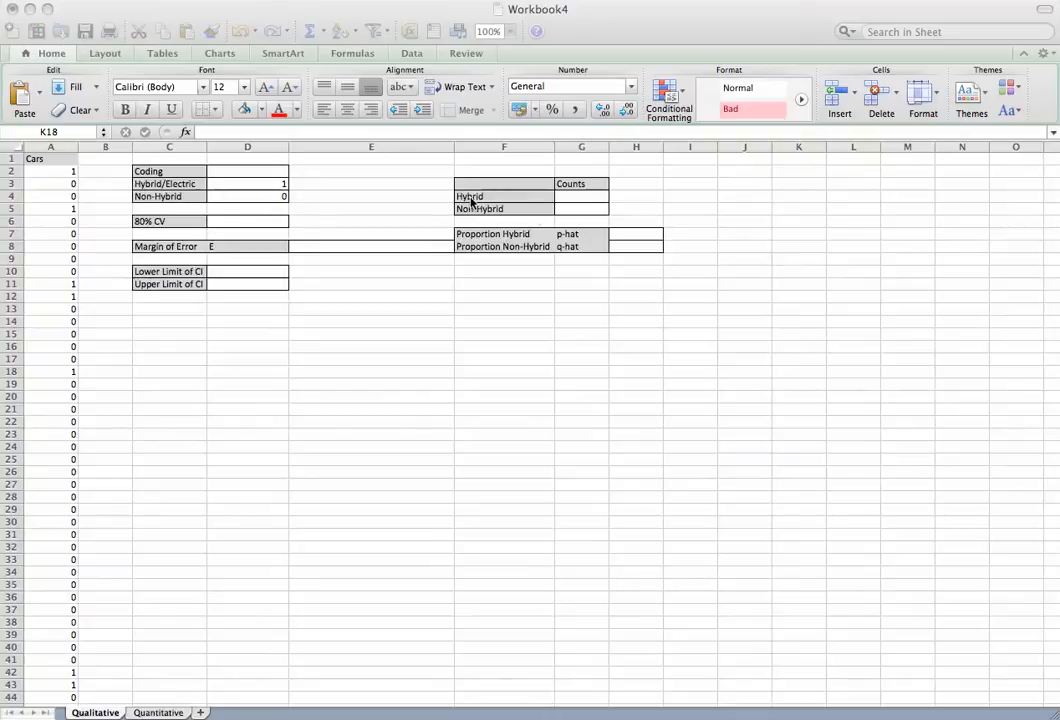
Examine the coded values in the Cars column from the first entry down to the last data row
left_click(57, 177)
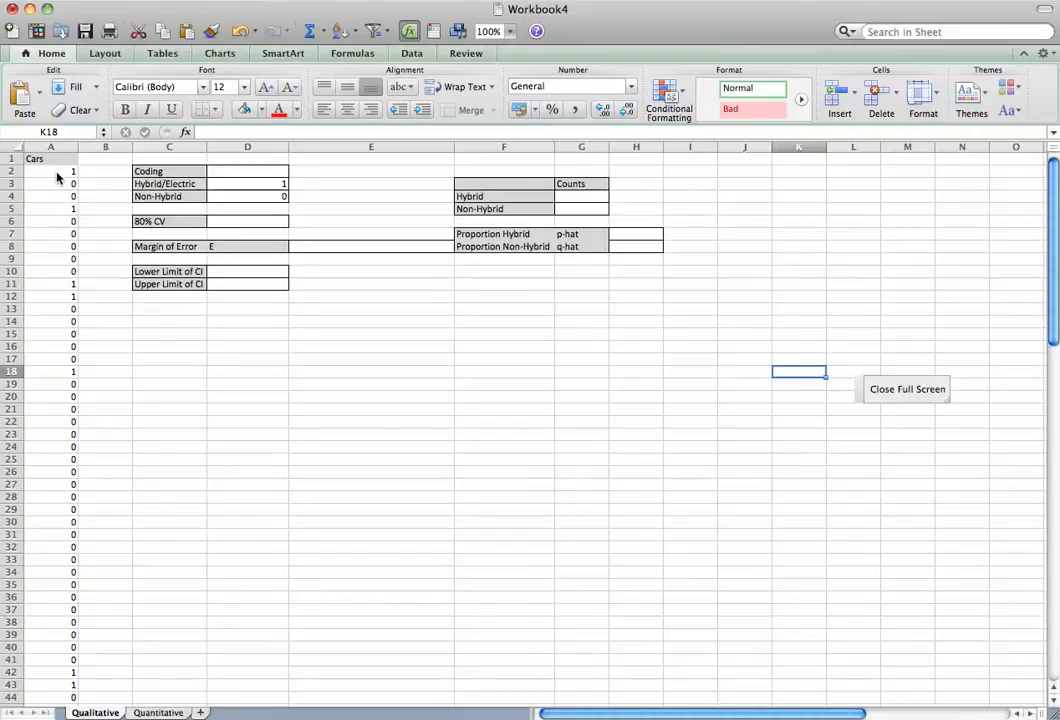
left_click(57, 177)
key("Down")
key("Down")
key("Down")
key("Down")
key("Down")
key("Down")
key("Down")
key("Down")
key("Down")
key("Down")
key("Down")
key("Down")
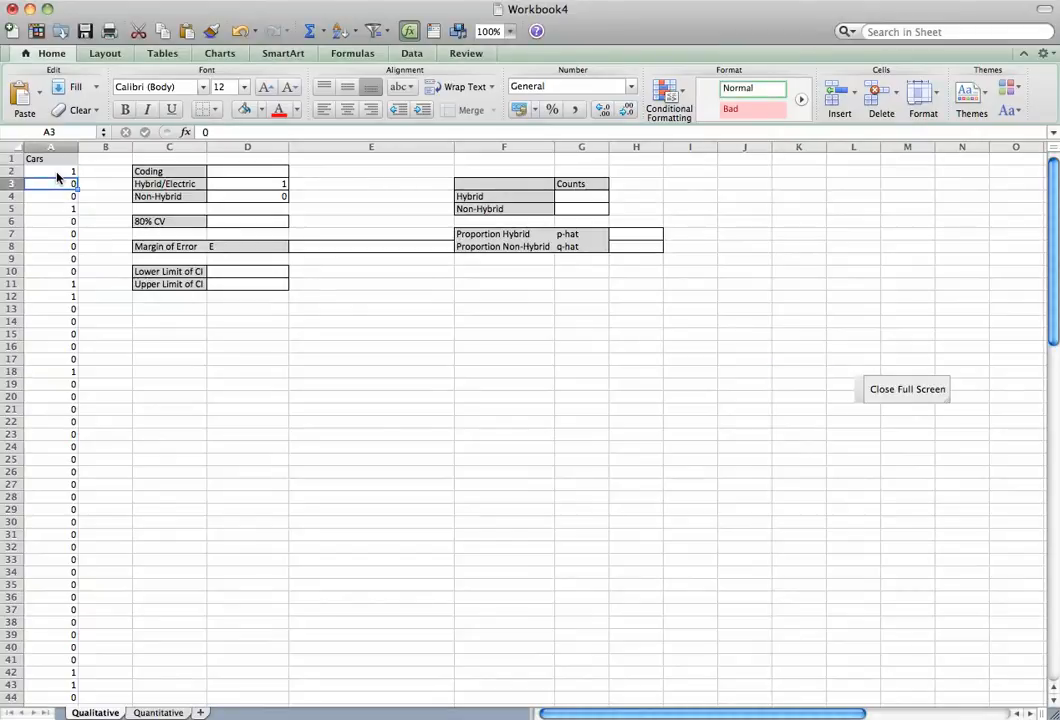
key("Down")
key("Down")
key("Down")
key("Down")
key("Down")
key("Down")
key("Down")
key("Down")
key("Down")
key("Down")
key("Down")
key("Down")
key("Down")
key("Down")
key("Down")
key("Down")
key("Down")
key("Down")
key("Down")
key("Down")
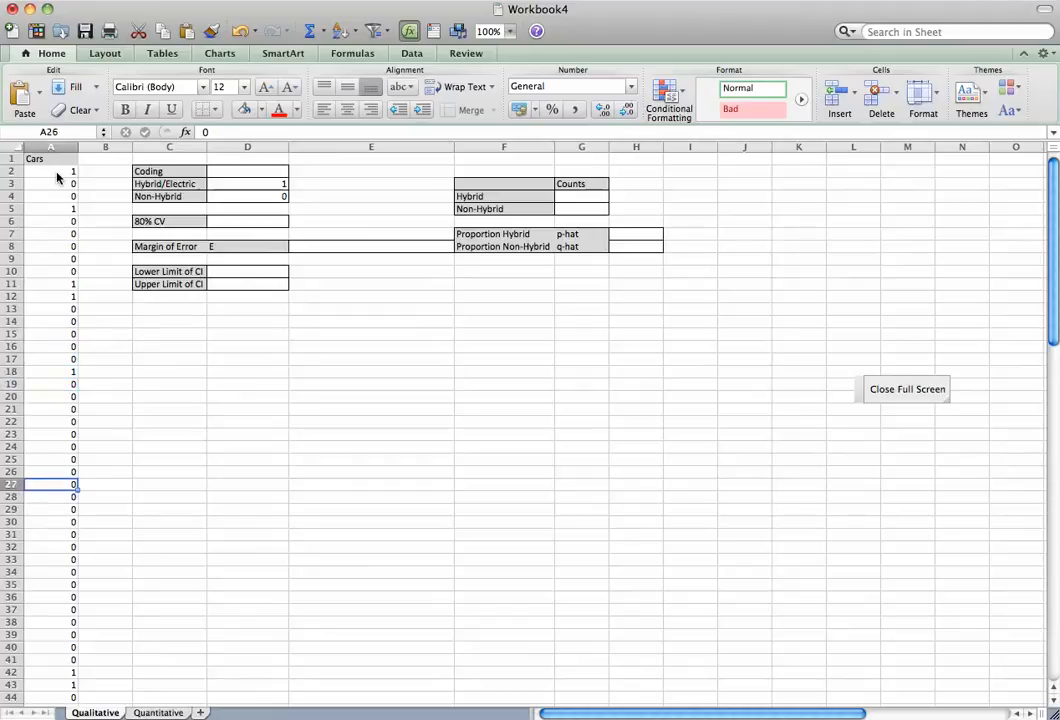
key("Down")
key("Down")
key("Down")
key("Down")
key("Down")
key("Down")
key("Down")
key("Down")
key("Down")
key("Down")
key("Down")
key("Down")
key("Down")
key("Down")
key("Down")
key("Down")
key("Down")
key("Down")
key("Down")
key("Down")
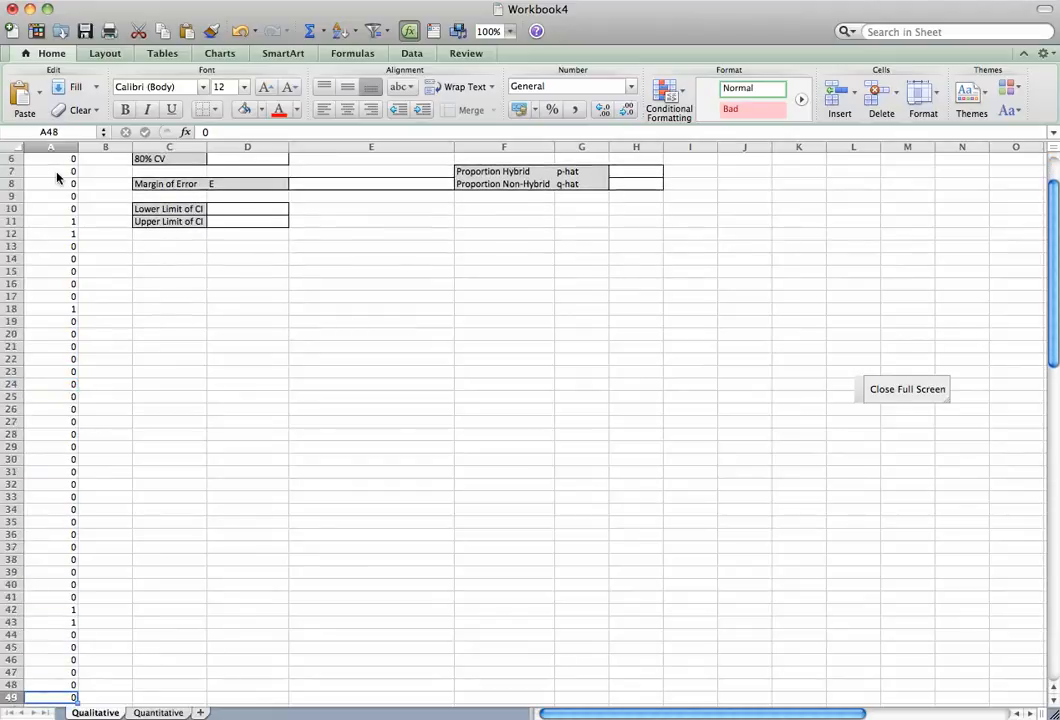
key("Down")
key("Down")
key("Down")
key("Down")
key("Down")
key("Down")
key("Down")
key("Down")
key("Down")
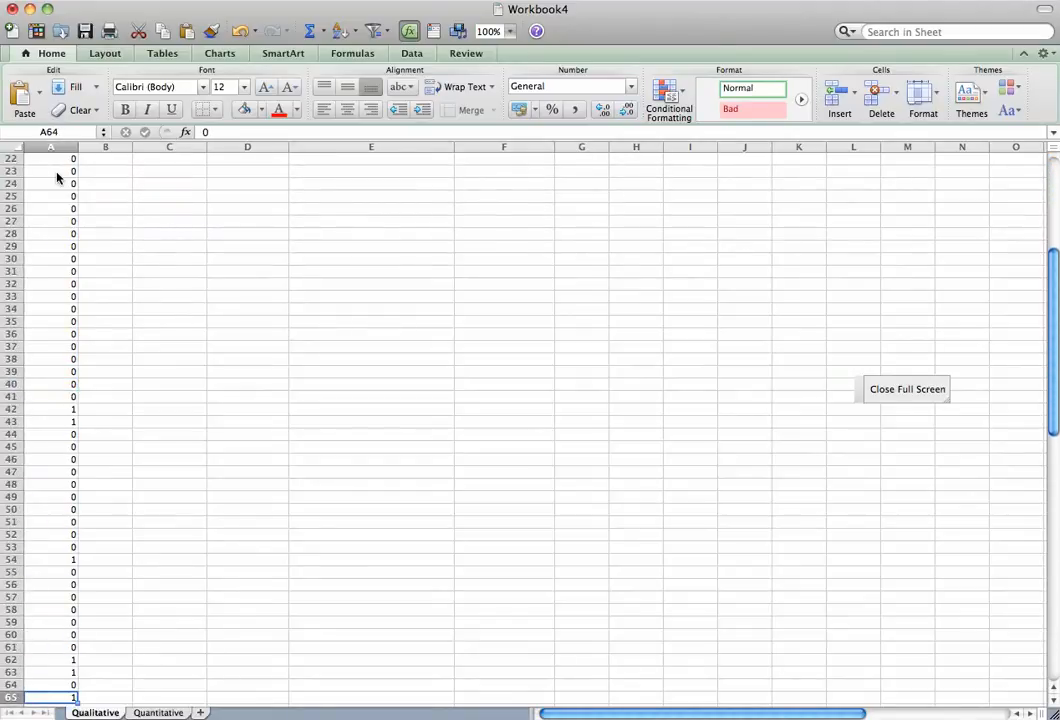
key("Down")
key("Down")
key("Down")
key("Down")
key("Down")
key("Down")
key("Down")
key("Down")
key("Down")
key("Down")
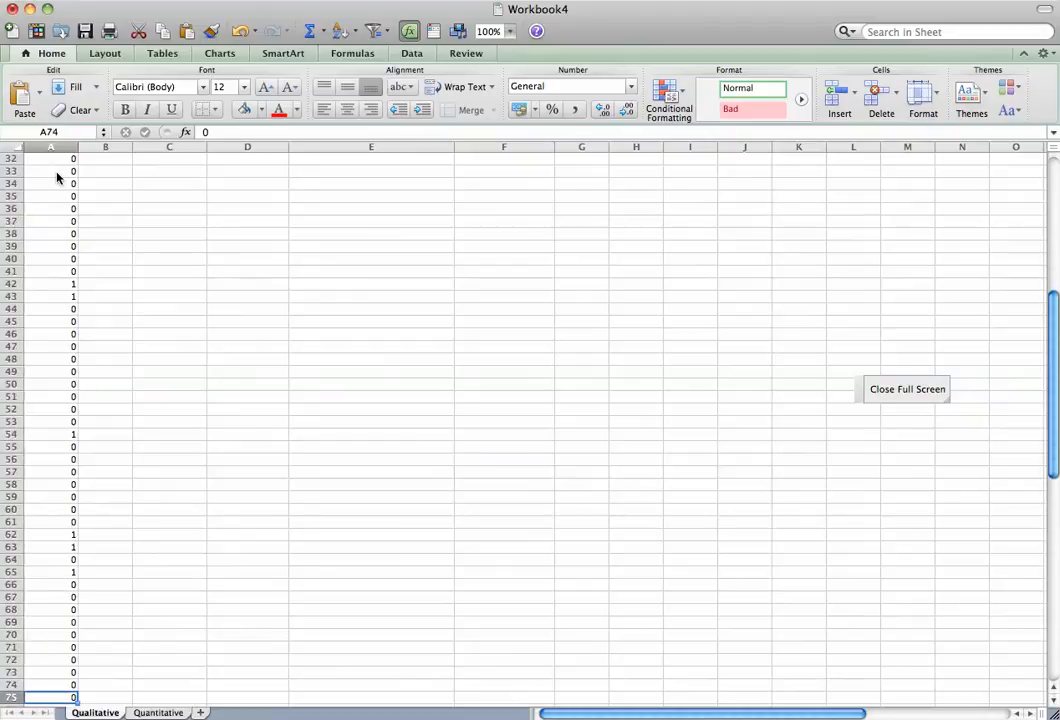
key("Up")
key("Up")
key("Up")
key("Up")
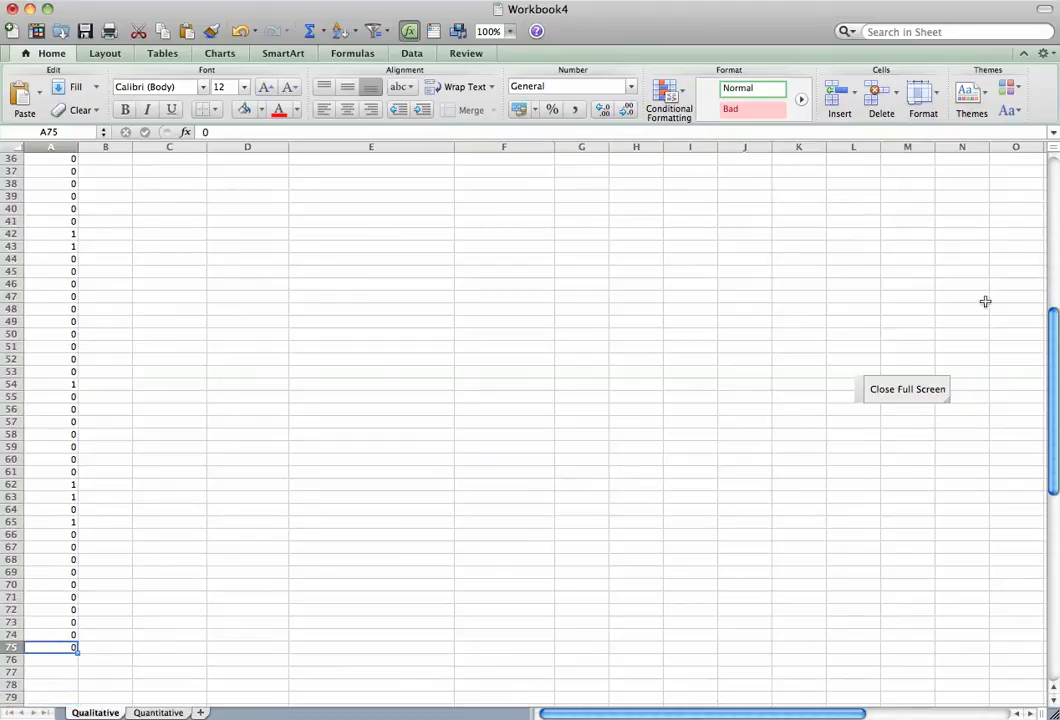
left_click_drag(1049, 389, 1051, 235)
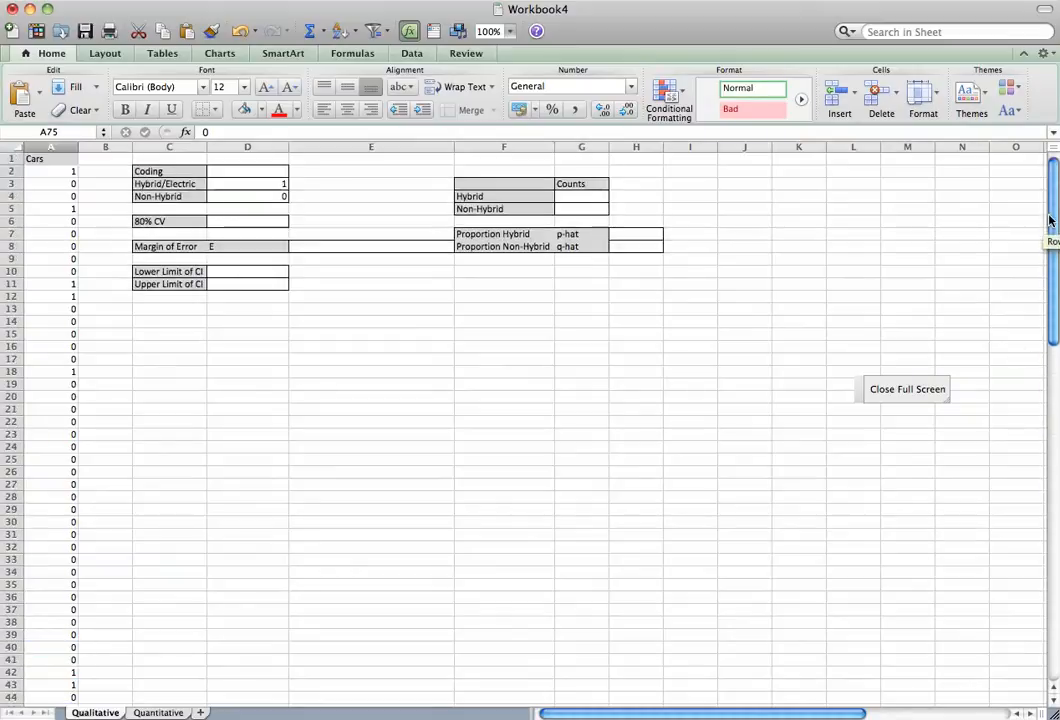
Count the hybrid cars in G4 with =COUNTIF(A2:A75,1)
left_click(574, 196)
type("=coun")
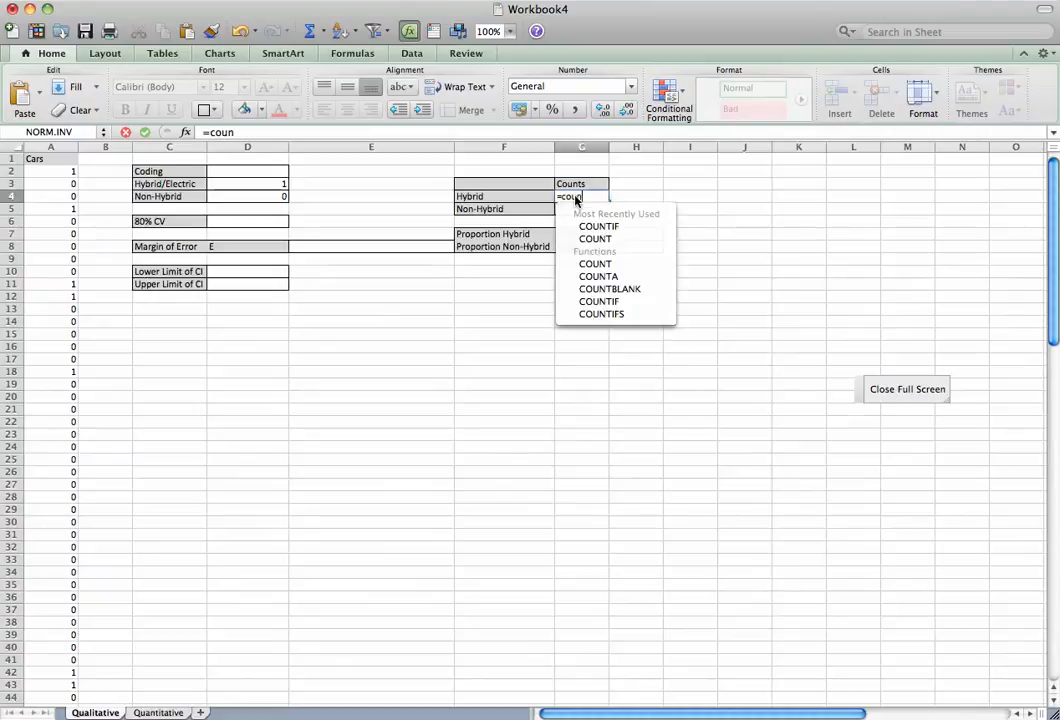
type("tif(a")
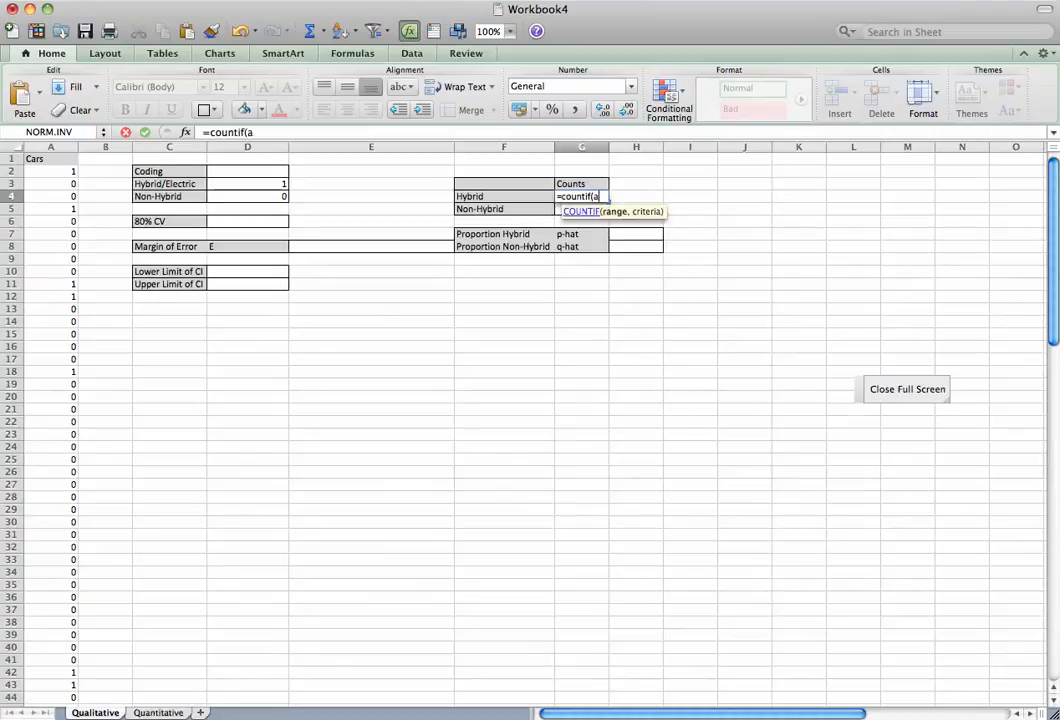
type("2:a7")
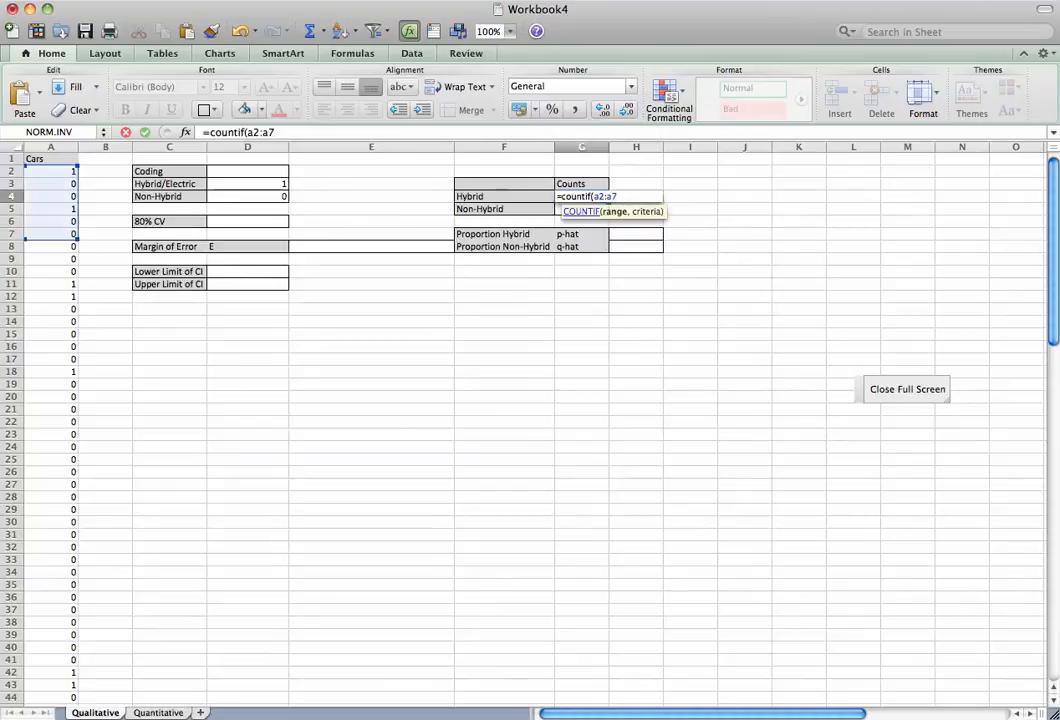
type("2")
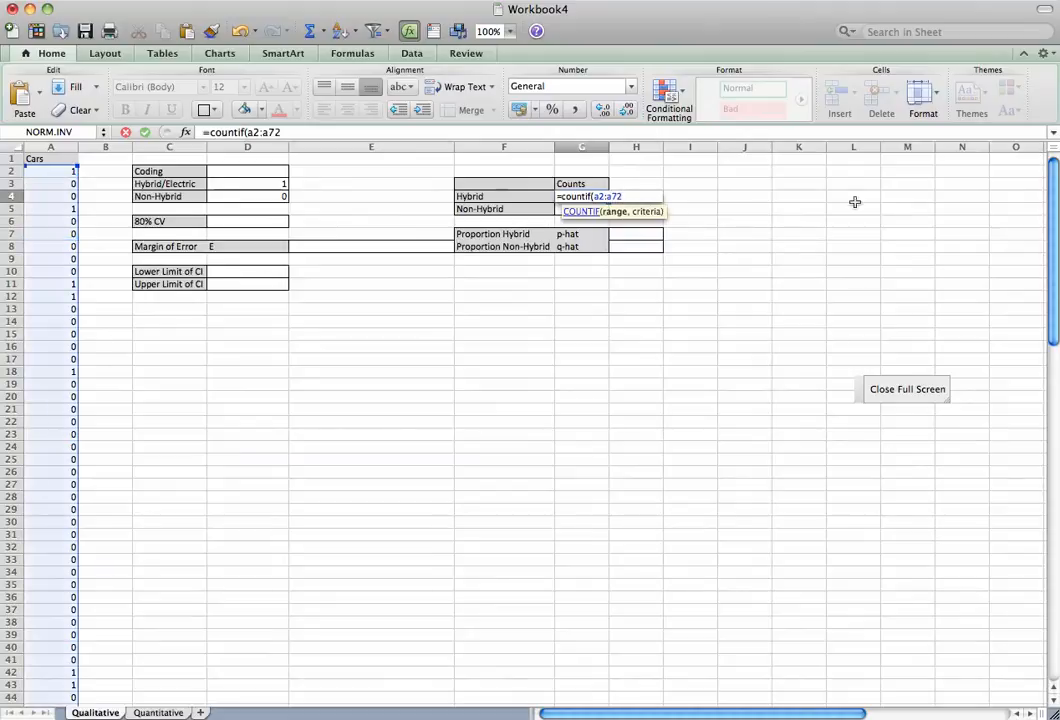
left_click_drag(1052, 262, 1053, 170)
scroll(1050, 436, "up", 2)
key("BackSpace")
type("5,")
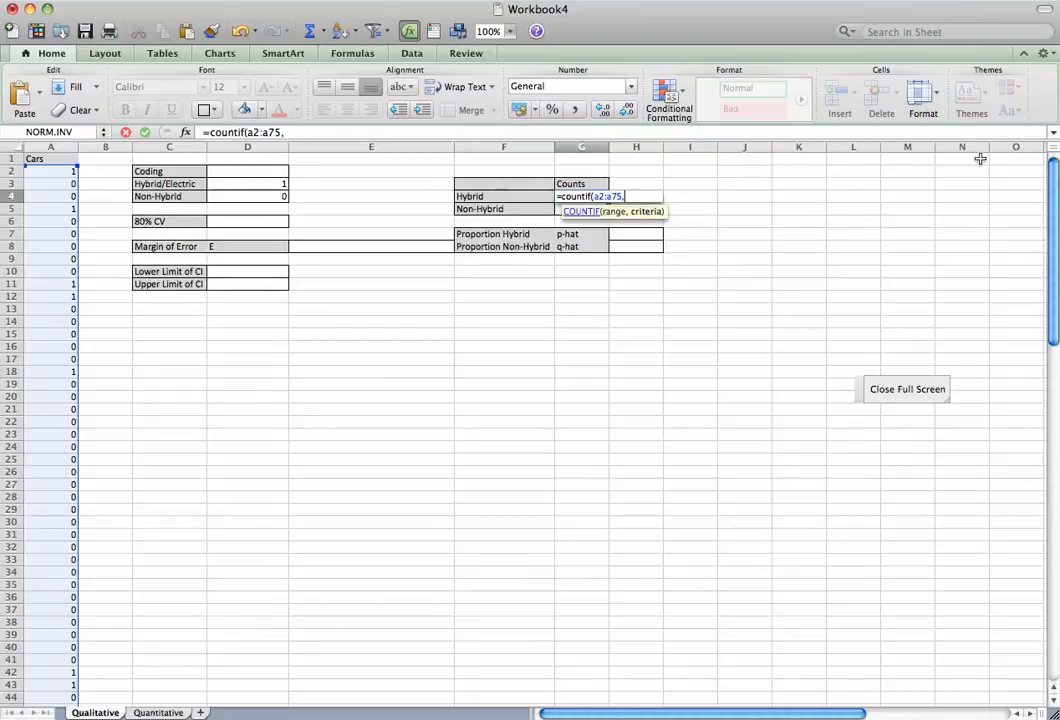
type("1")
key("Return")
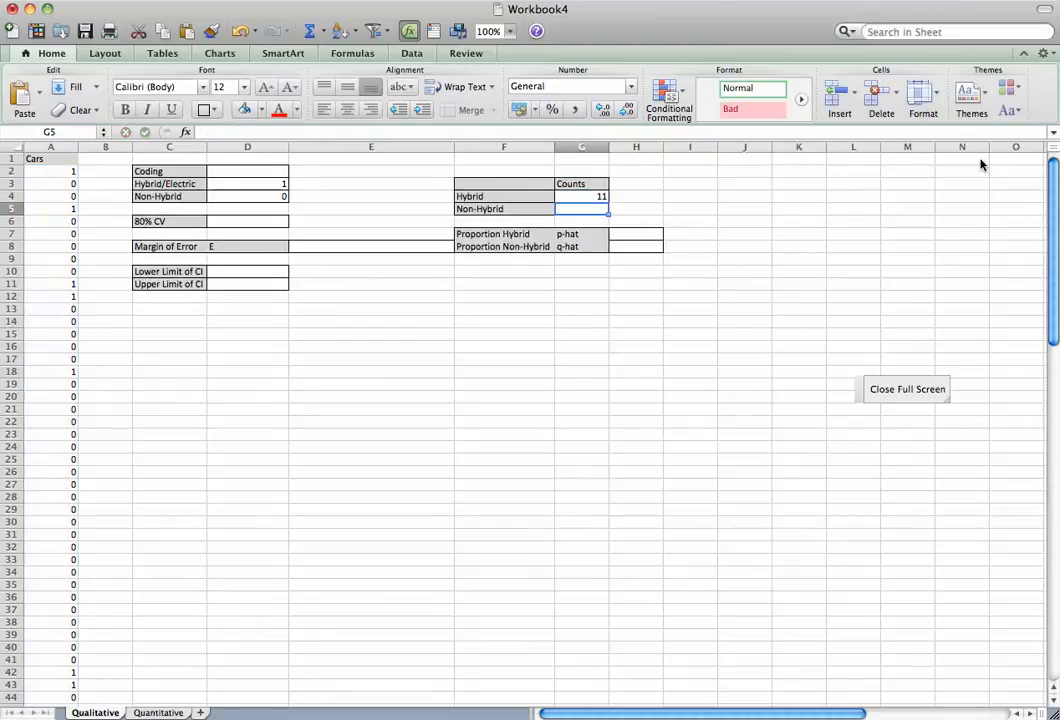
Count the non-hybrid cars in G5 with =COUNTIF(A2:A75,0)
type("=countif")
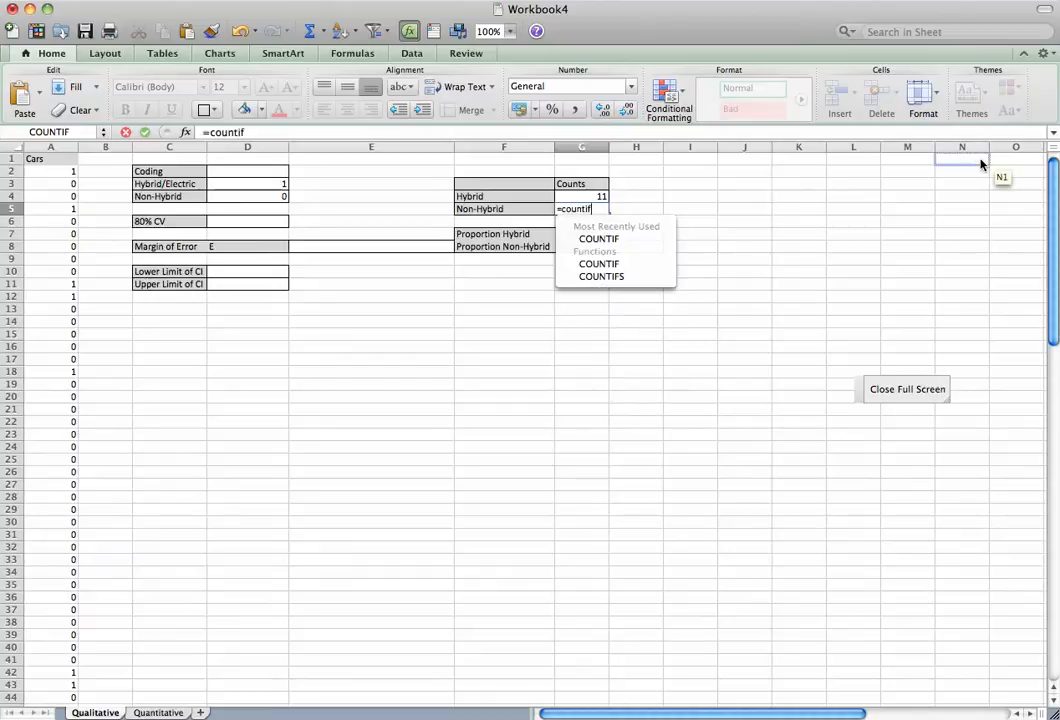
type("(")
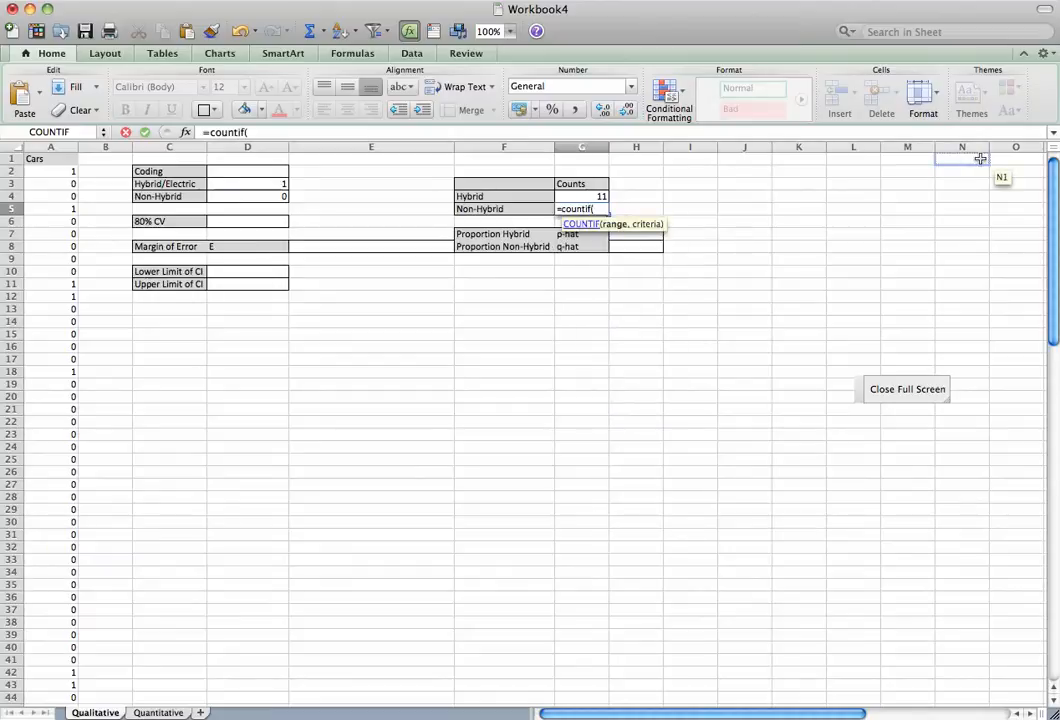
type("a2:a")
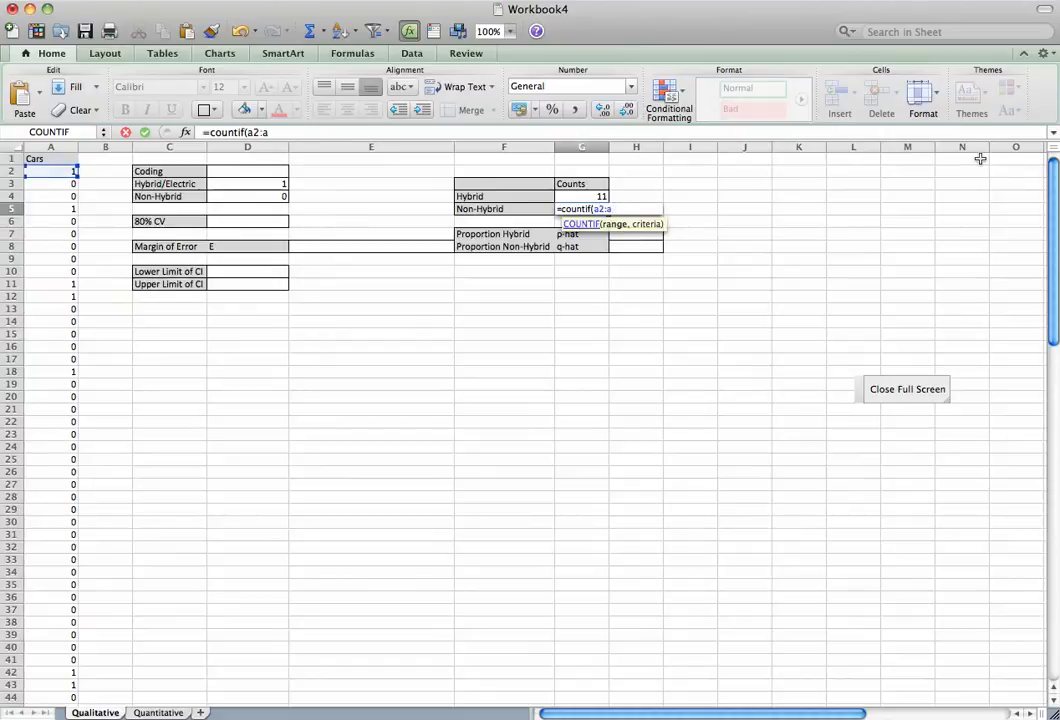
type("75,0)")
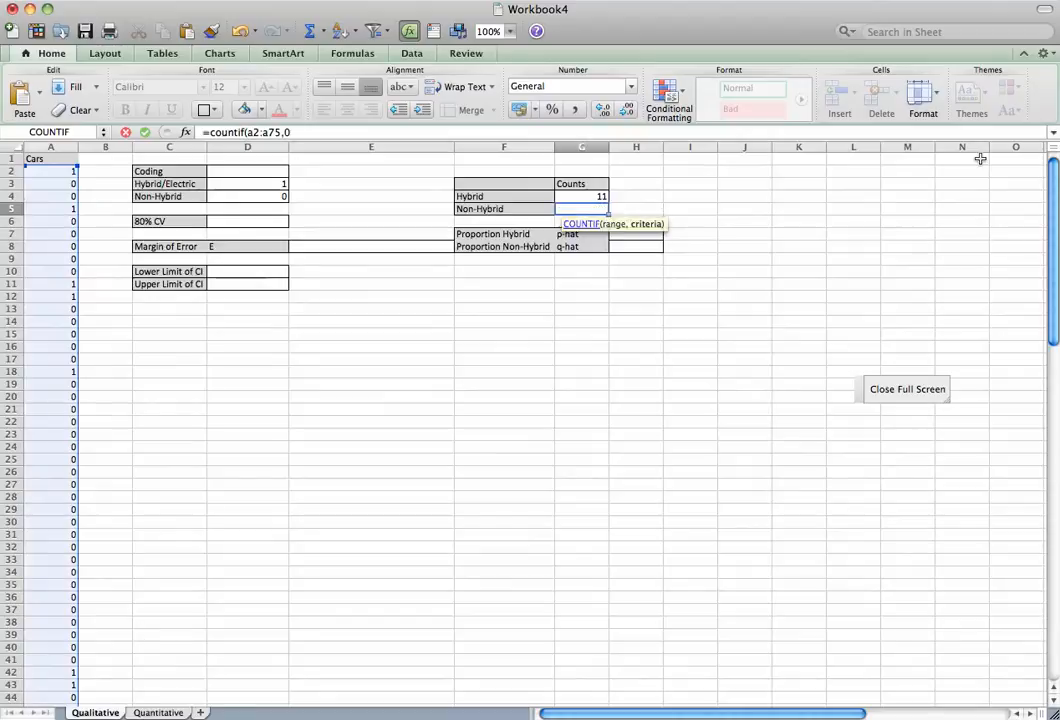
key("Return")
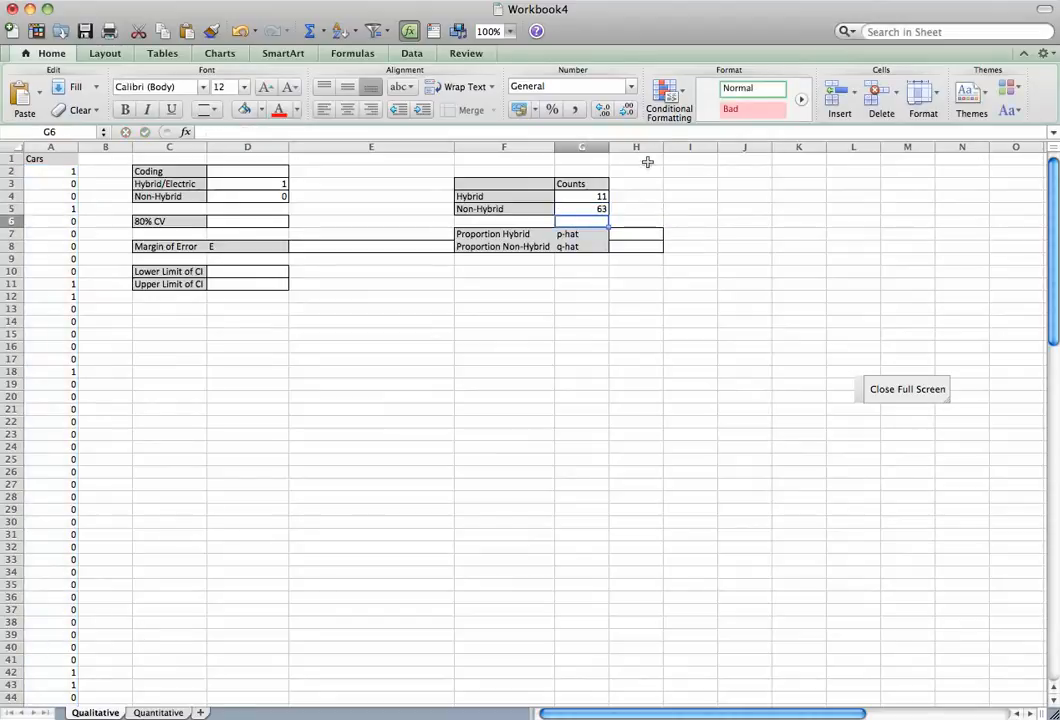
Total the hybrid and non-hybrid counts in H5 with =G4+G5 and label the total n in I5
left_click(531, 224)
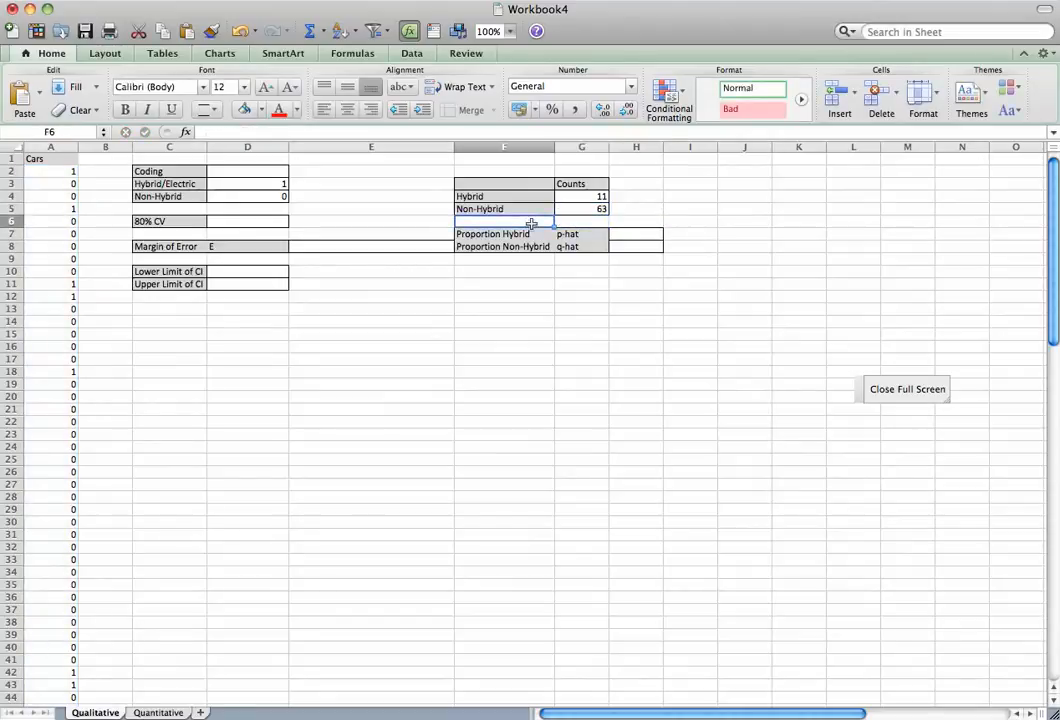
left_click(629, 208)
type("=")
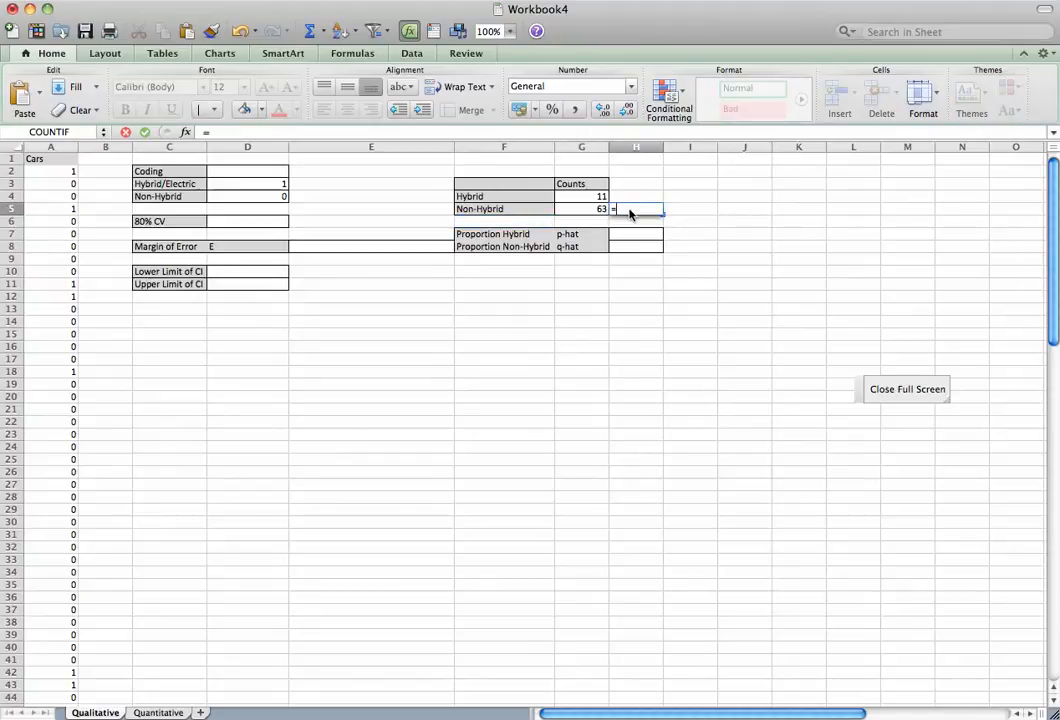
type("sum(g3")
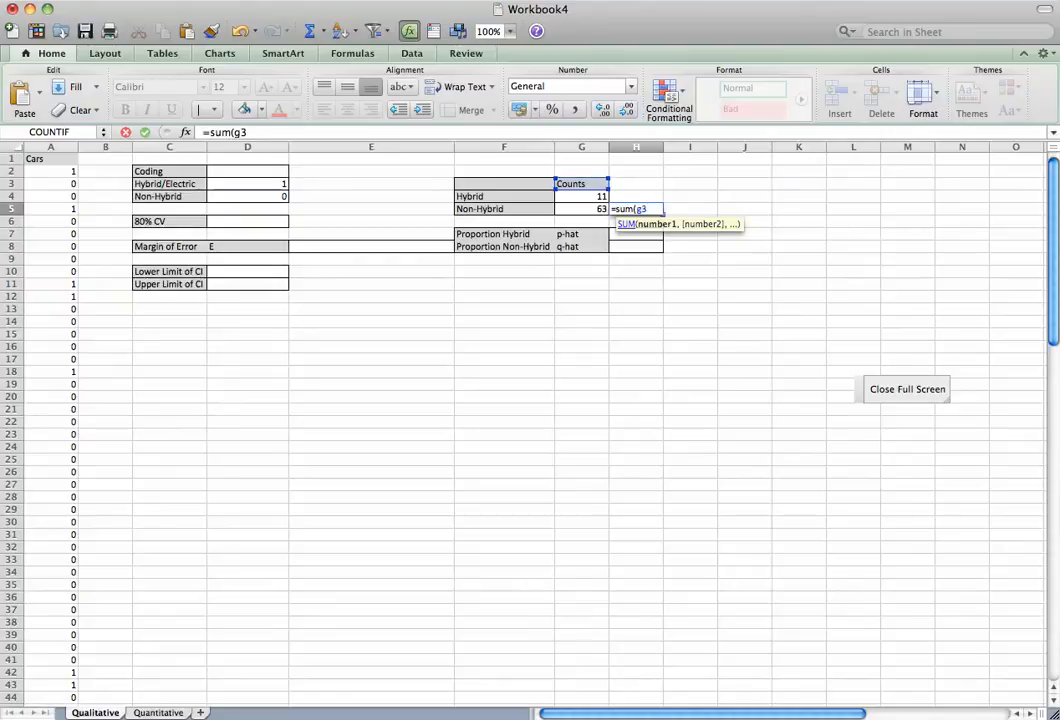
key("BackSpace")
key("BackSpace")
key("BackSpace")
key("BackSpace")
key("BackSpace")
key("BackSpace")
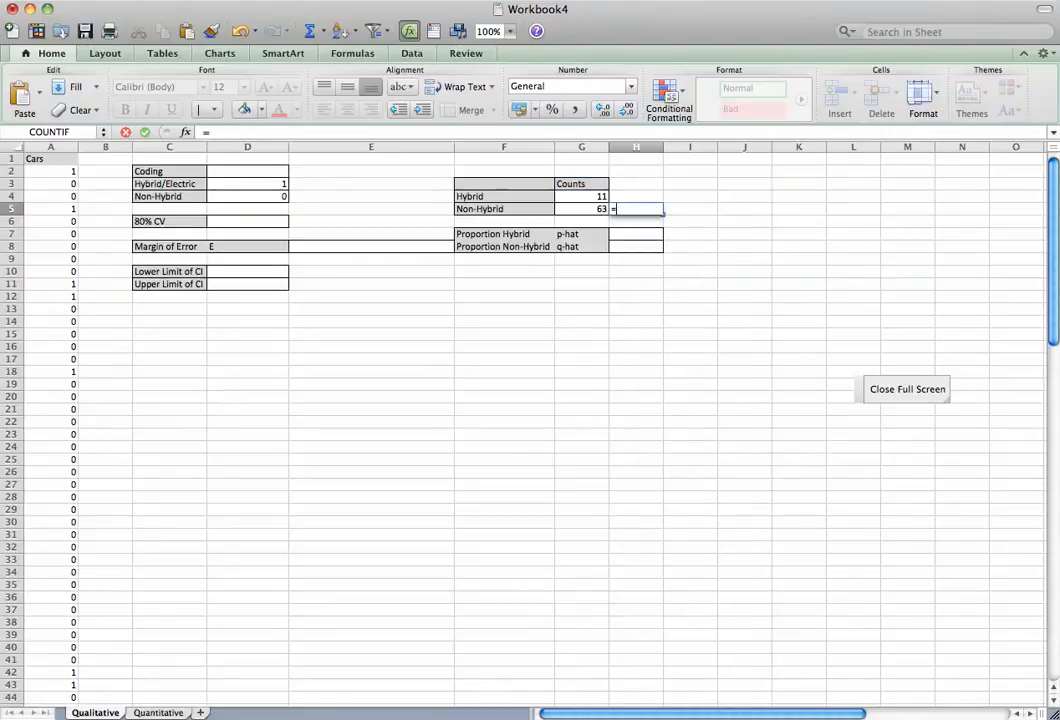
type("g4+g5")
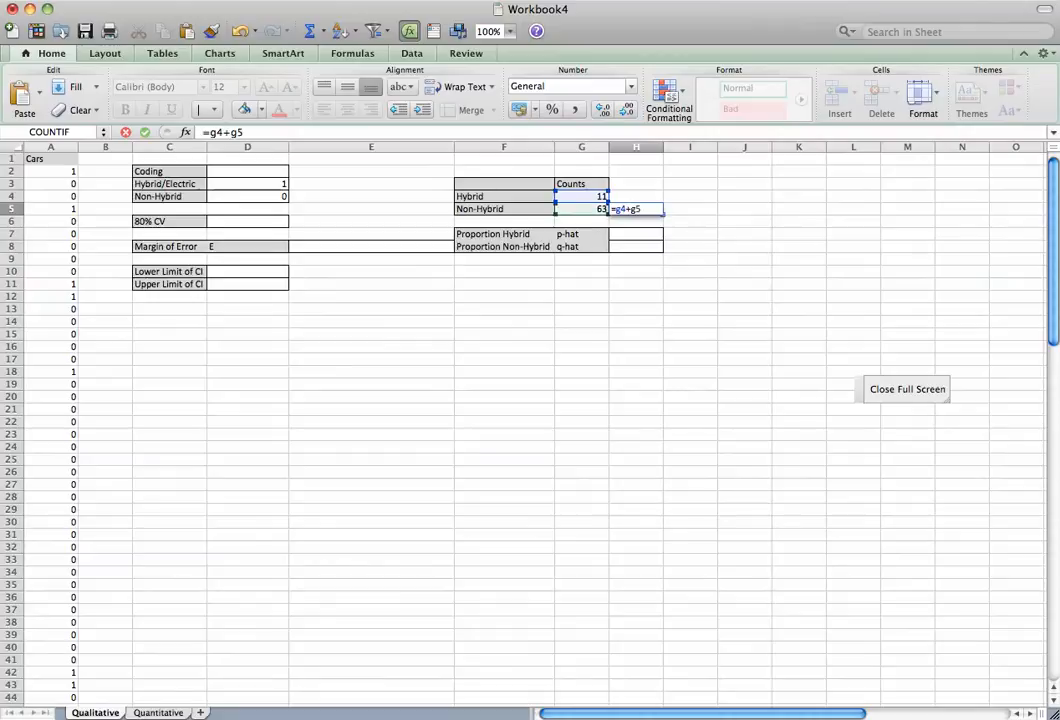
key("Return")
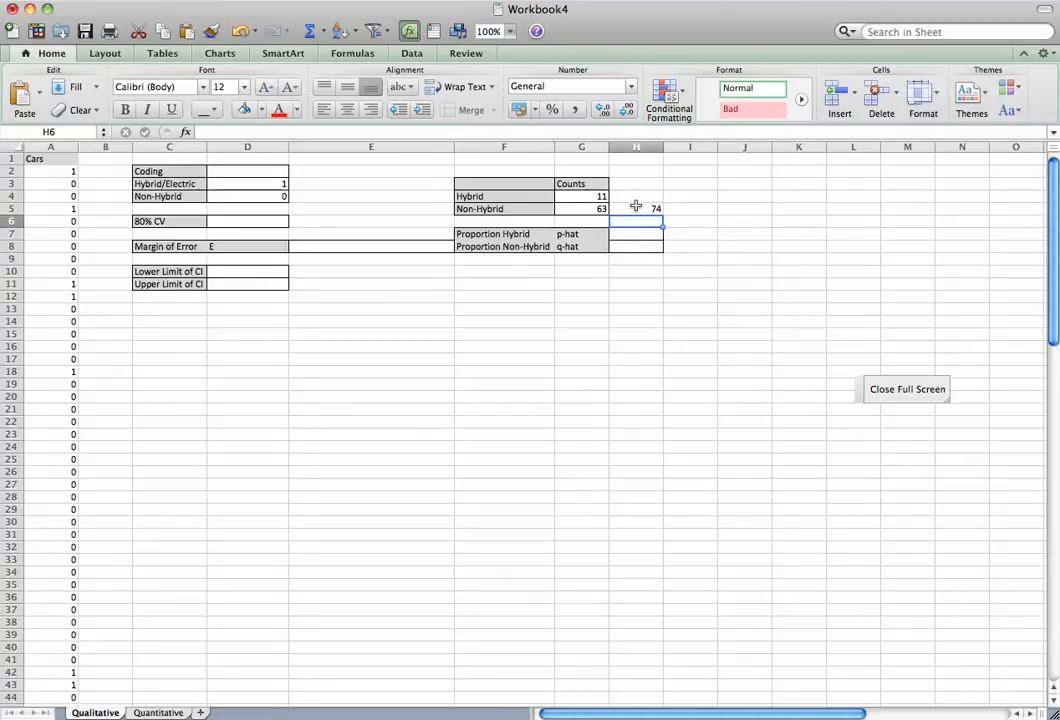
left_click(670, 209)
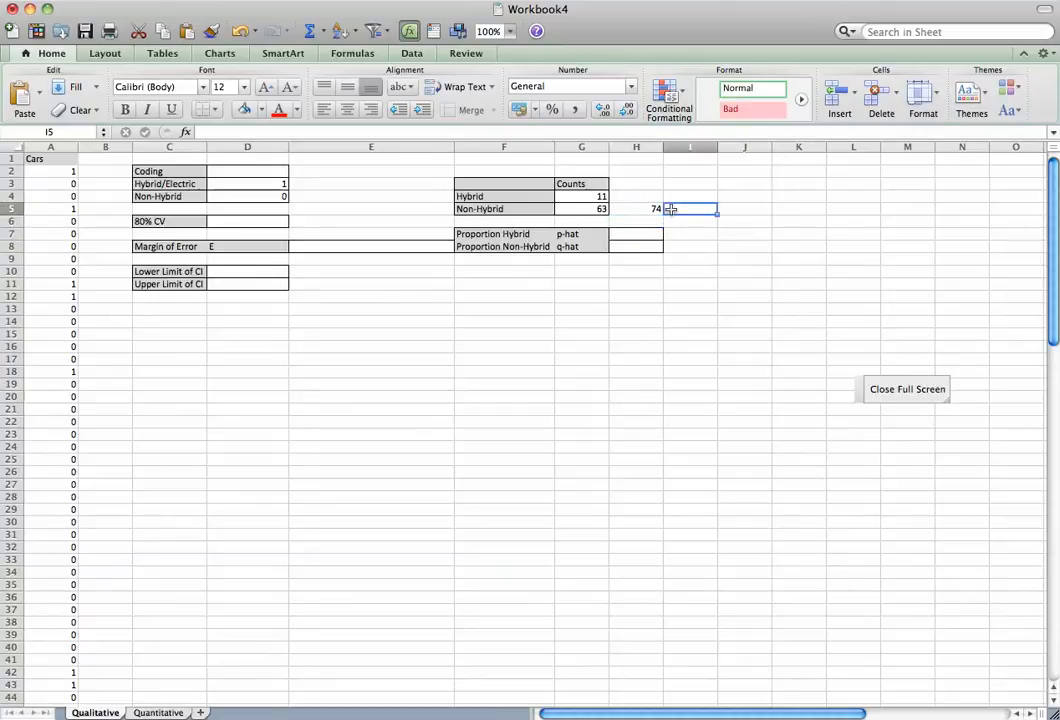
type("n")
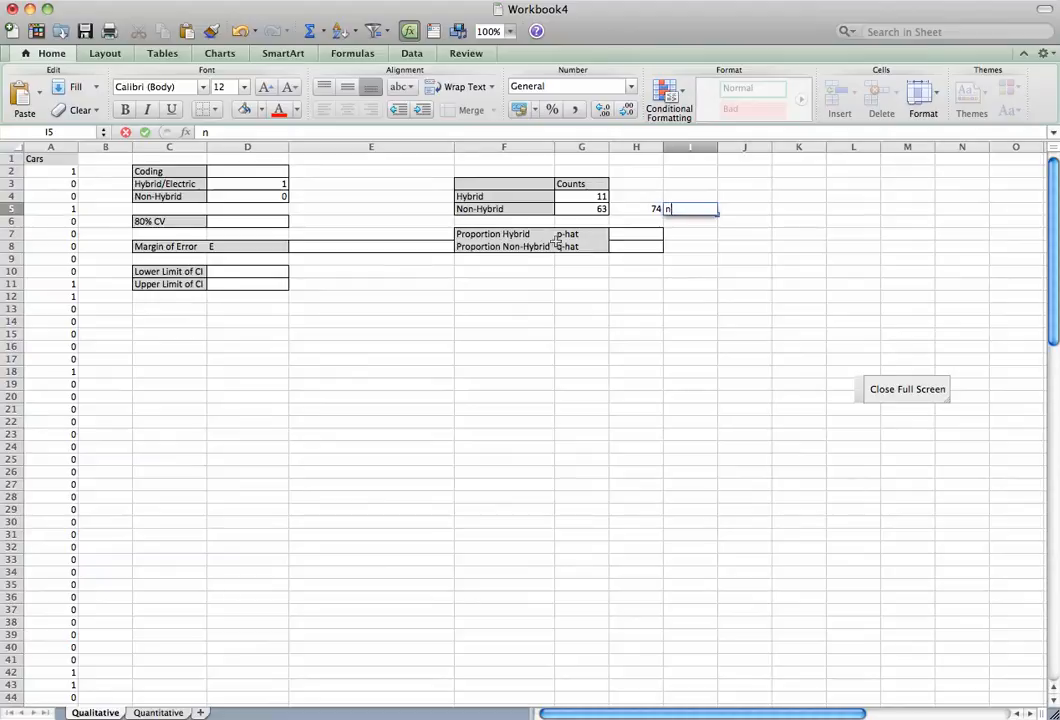
Calculate the hybrid proportion p-hat in H7 with =G4/H5
left_click(633, 234)
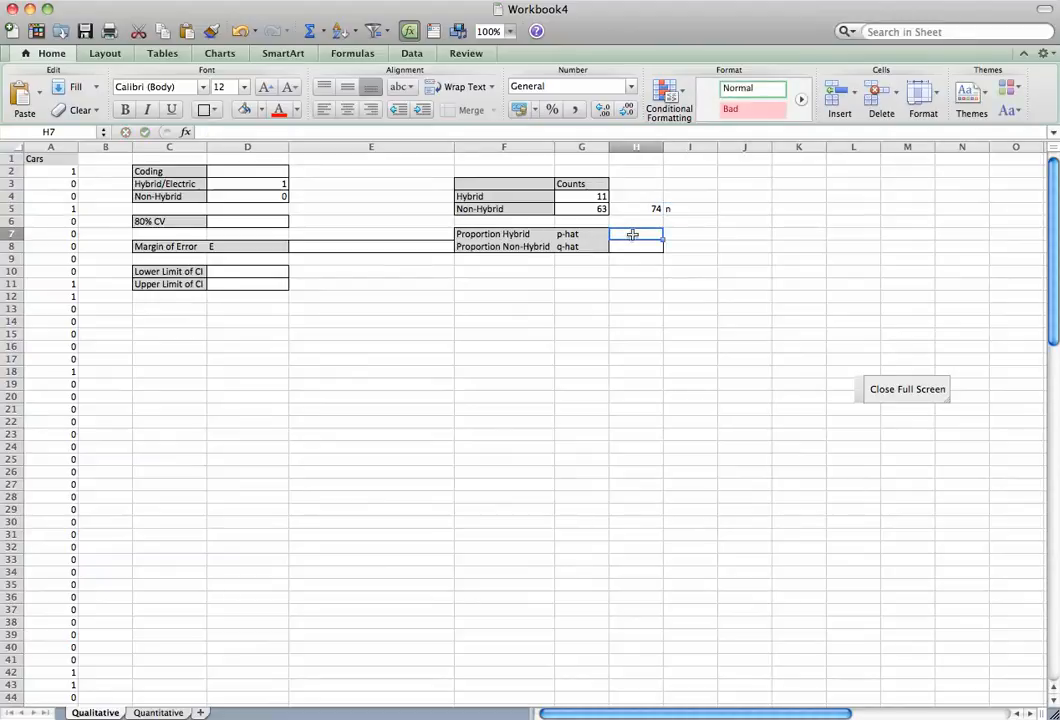
type("=")
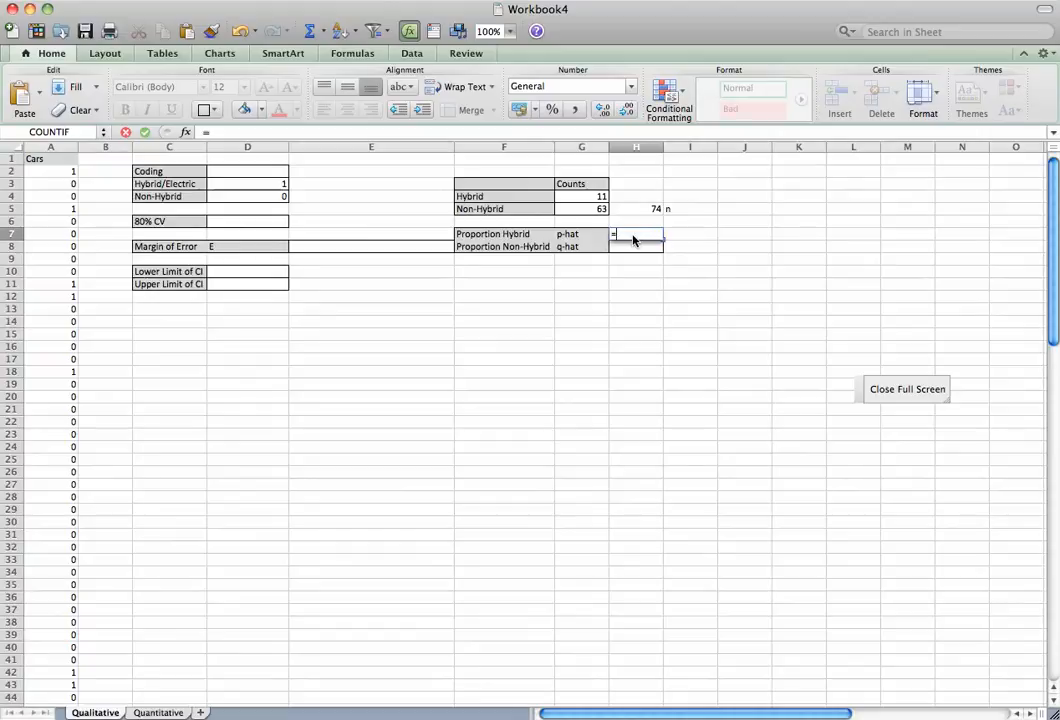
type("g3/h5")
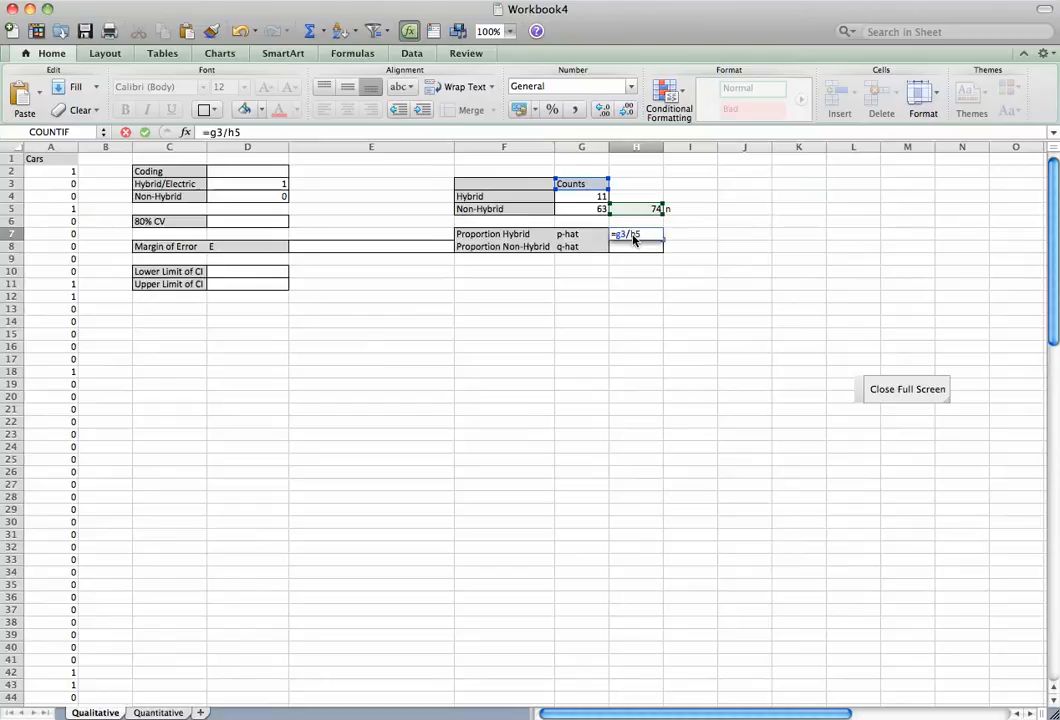
key("BackSpace")
key("BackSpace")
key("BackSpace")
key("BackSpace")
key("BackSpace")
type("g4/")
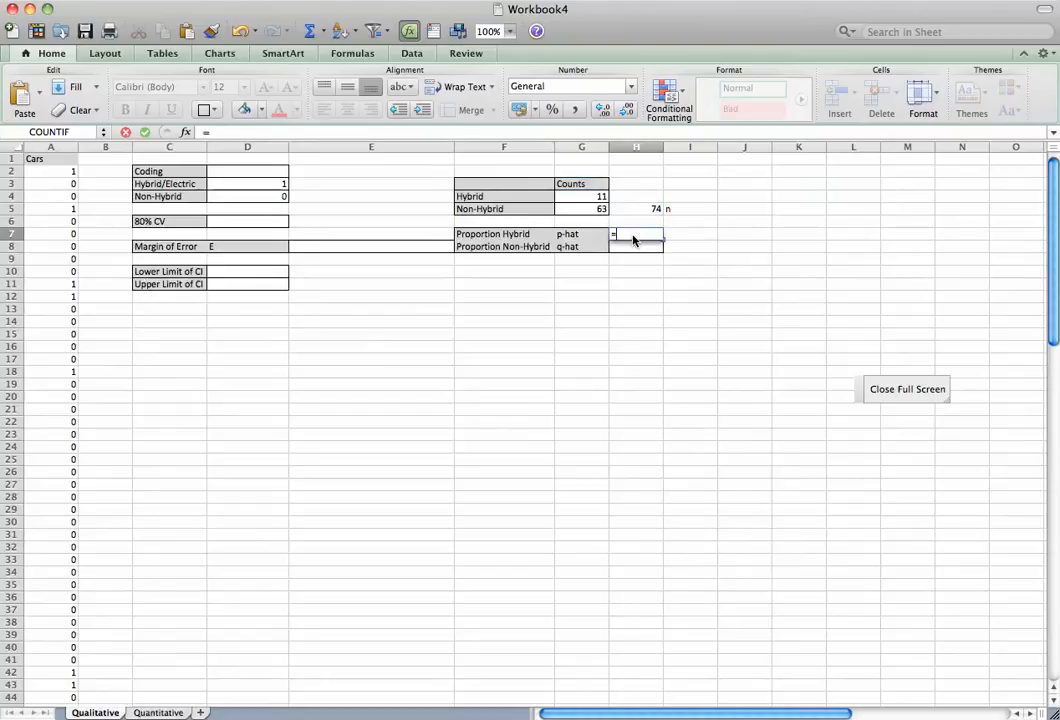
type("h5")
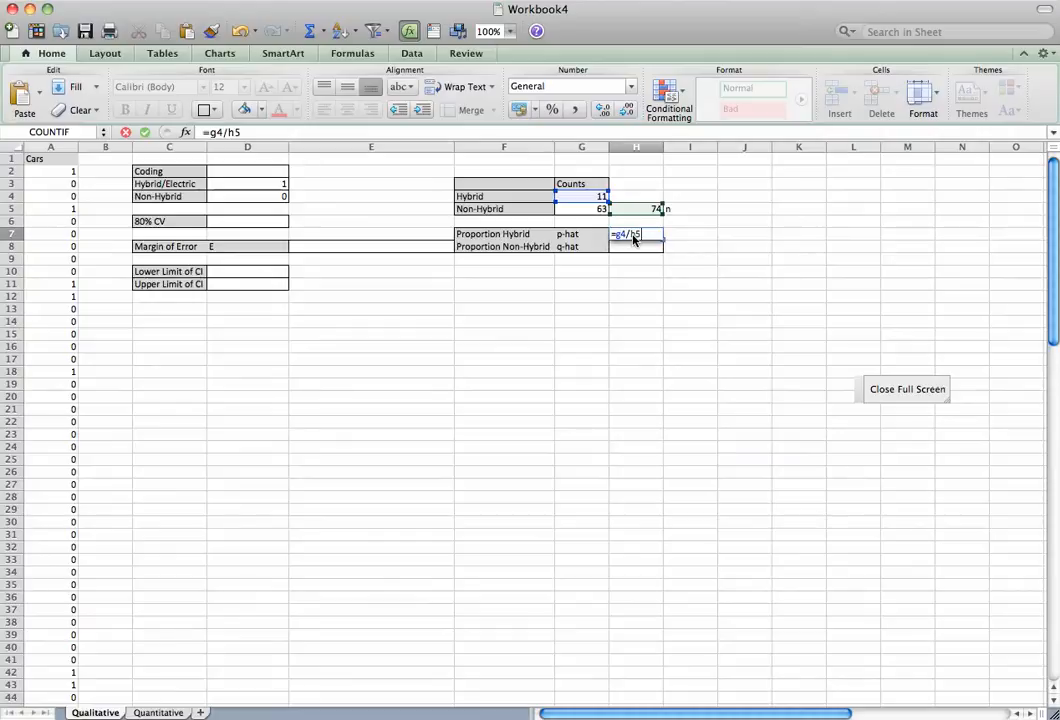
key("Return")
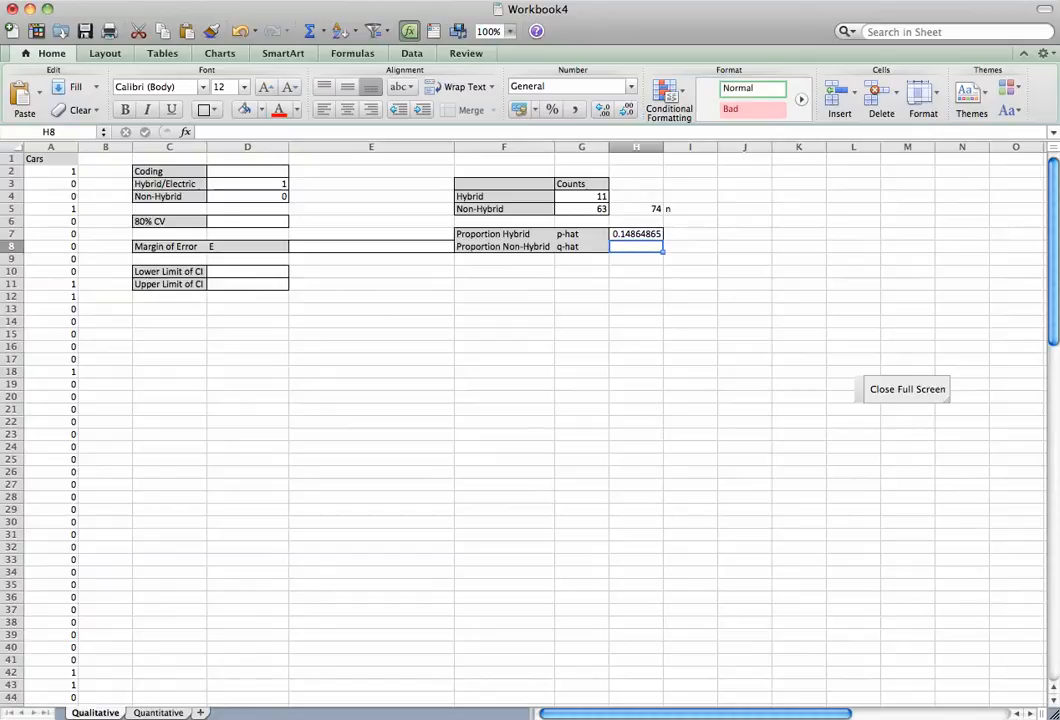
Calculate the non-hybrid proportion q-hat in H8 with =1-H7
type("=1-")
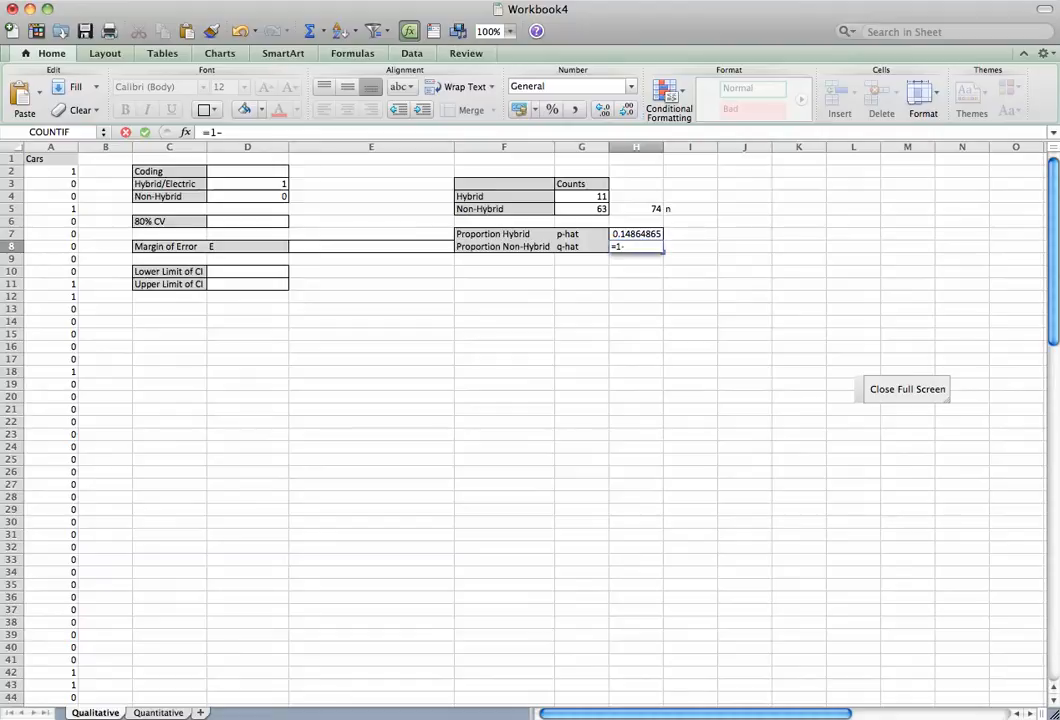
type("h7")
key("Return")
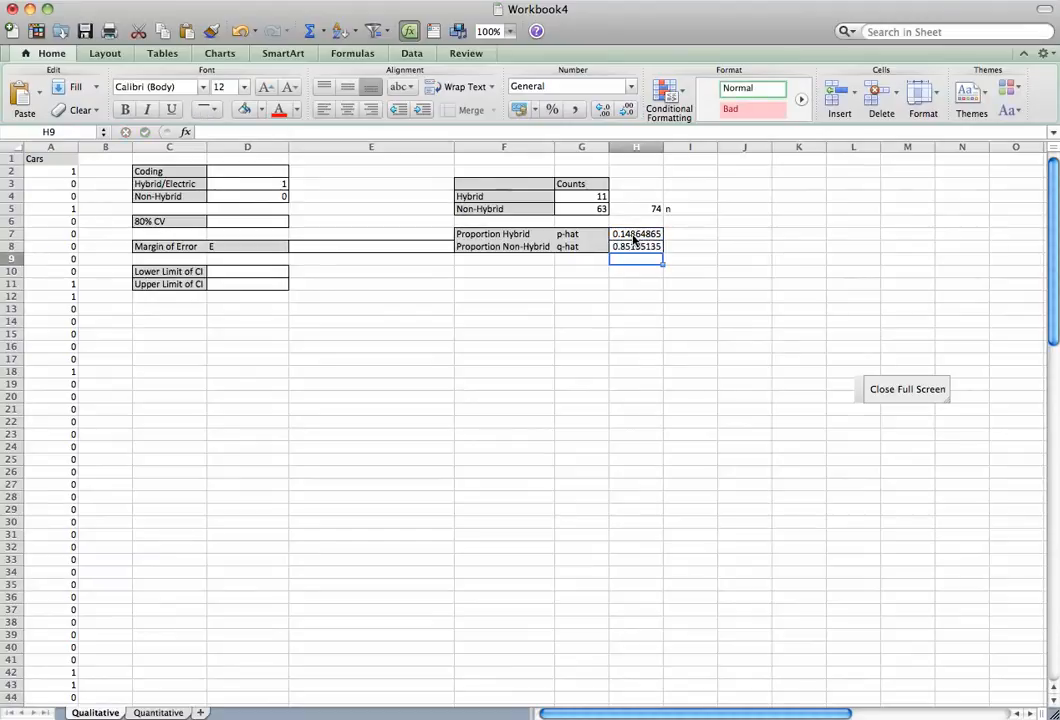
Format the p-hat and q-hat proportions in H7:H8 as Number with 4 decimal places
left_click(634, 237)
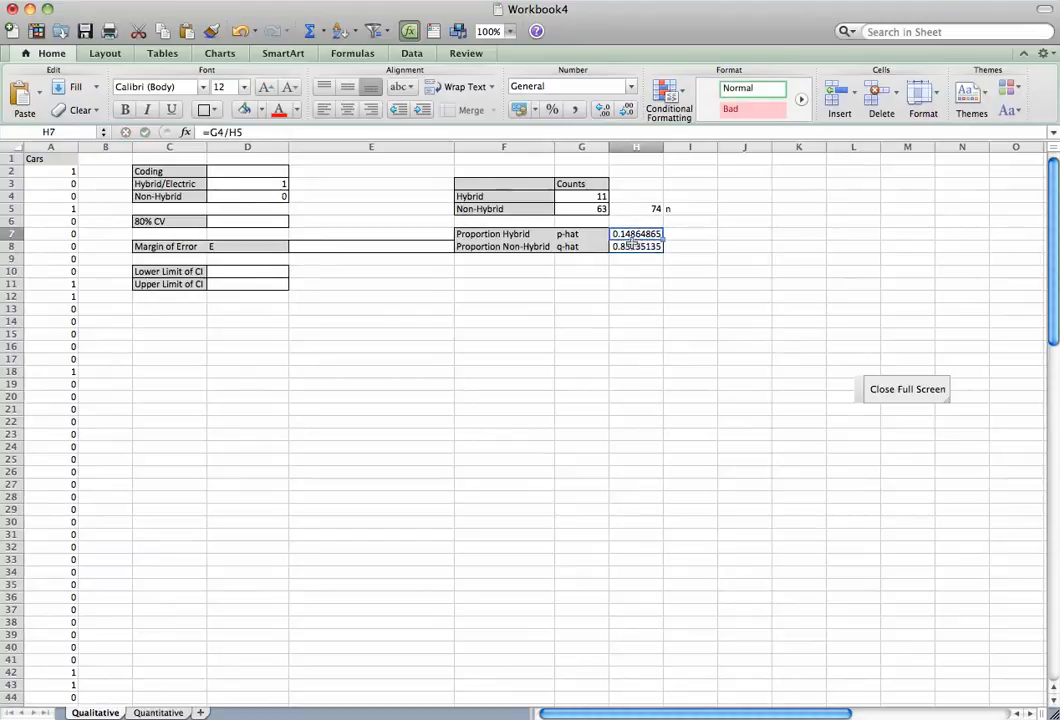
left_click(631, 251, "shift")
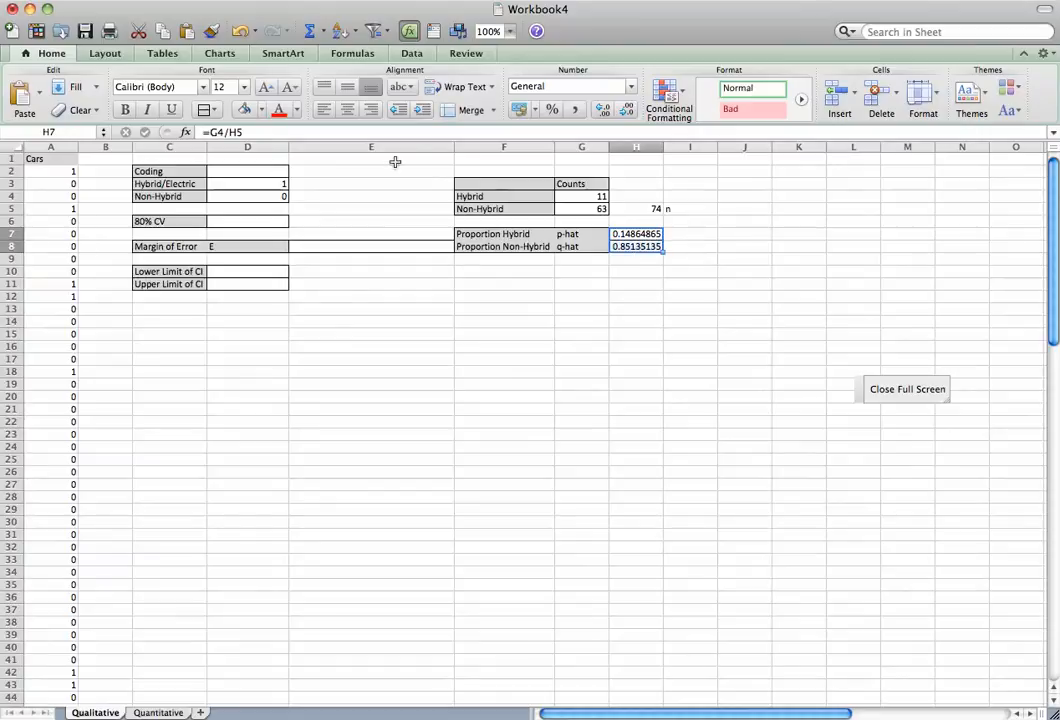
left_click(297, 3)
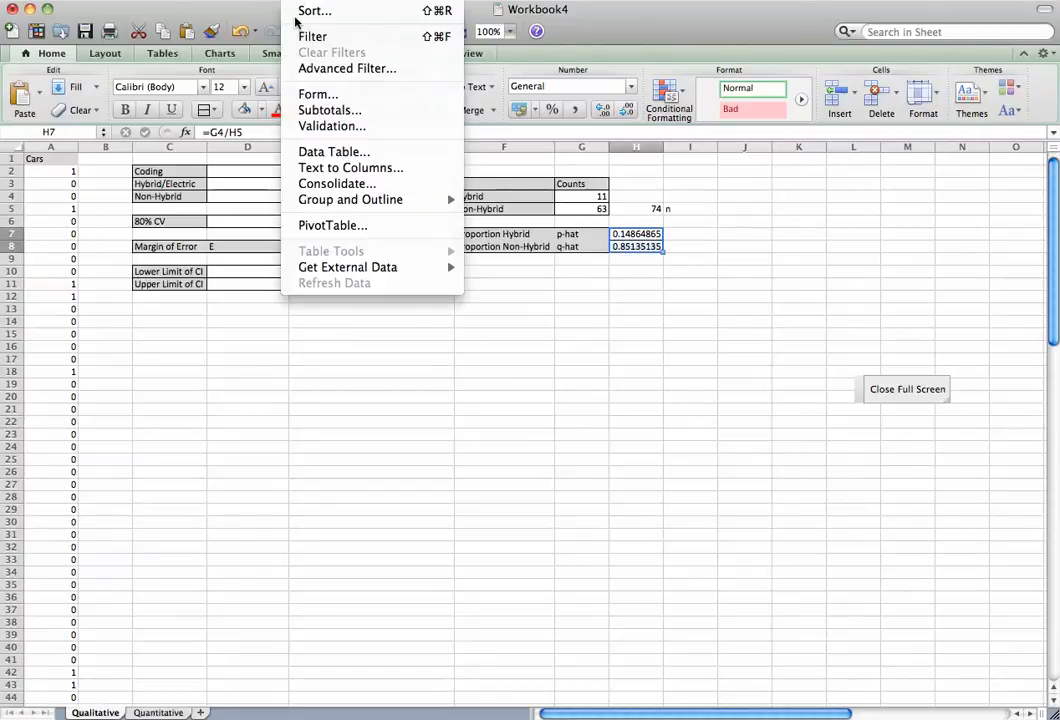
mouse_move(250, 3)
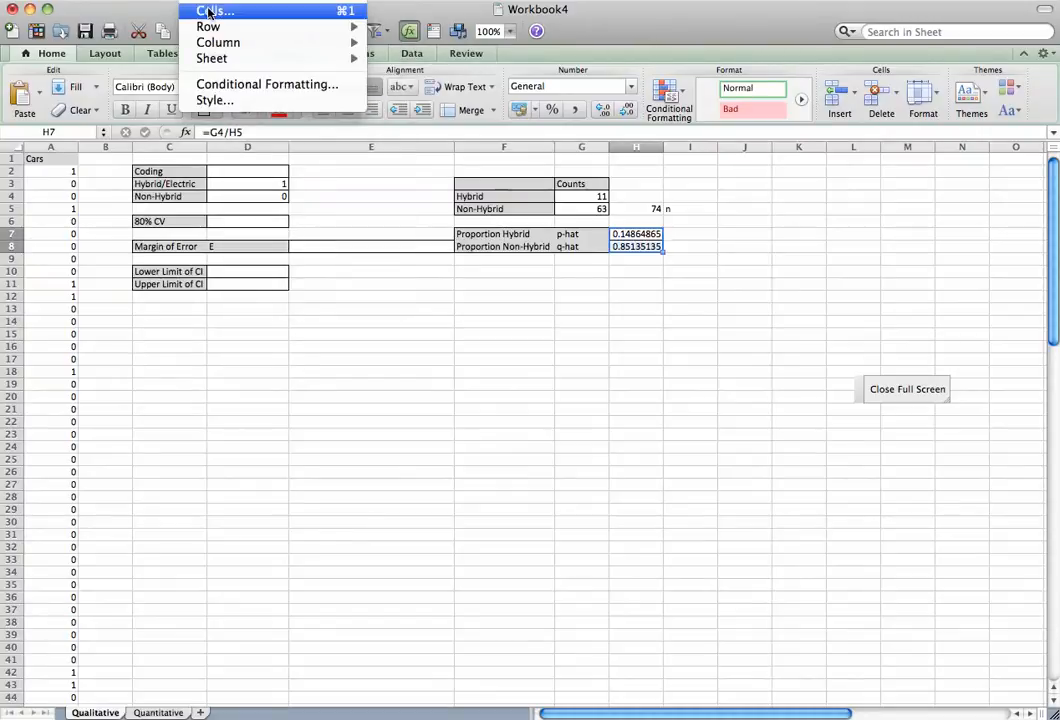
left_click(209, 12)
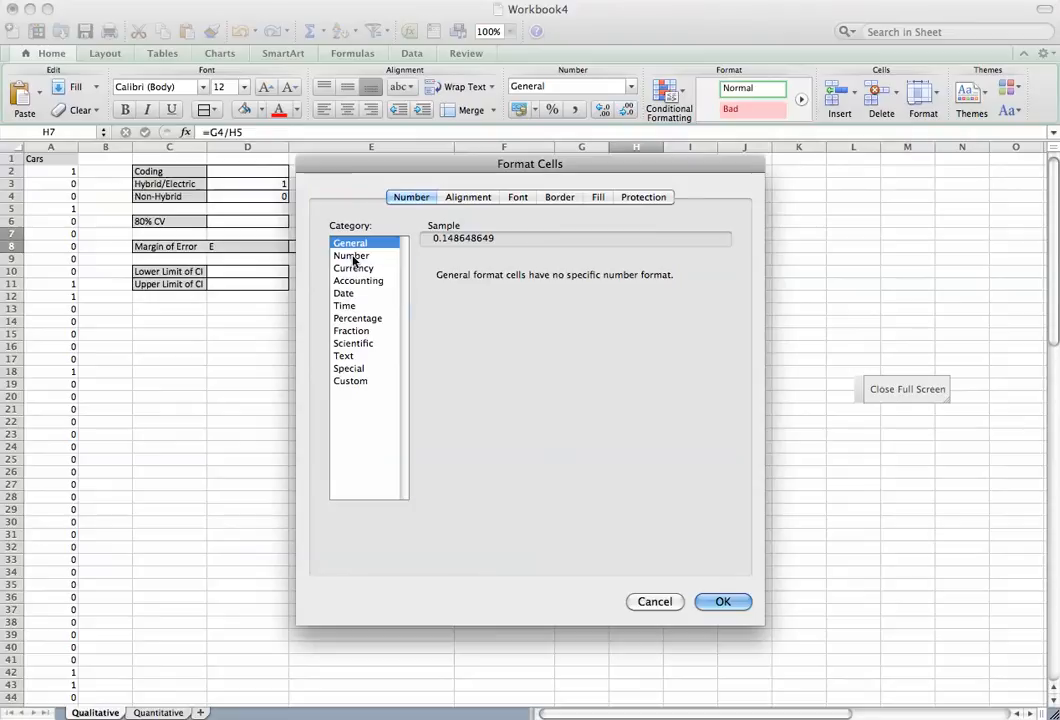
left_click(353, 257)
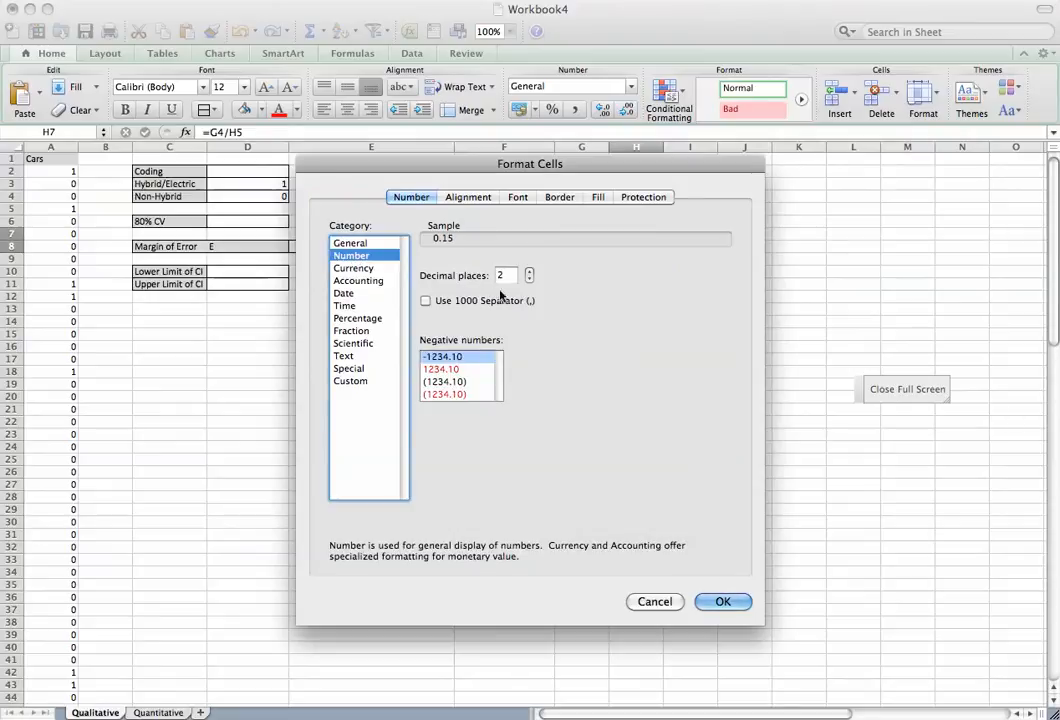
left_click(528, 282)
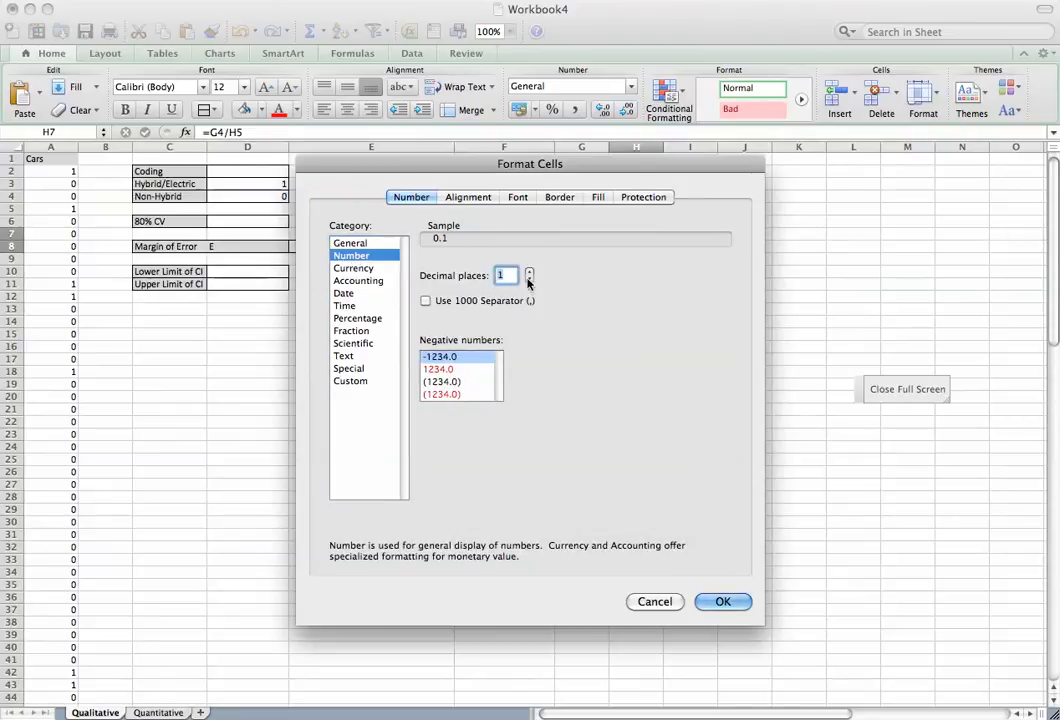
left_click(529, 276)
left_click(529, 276)
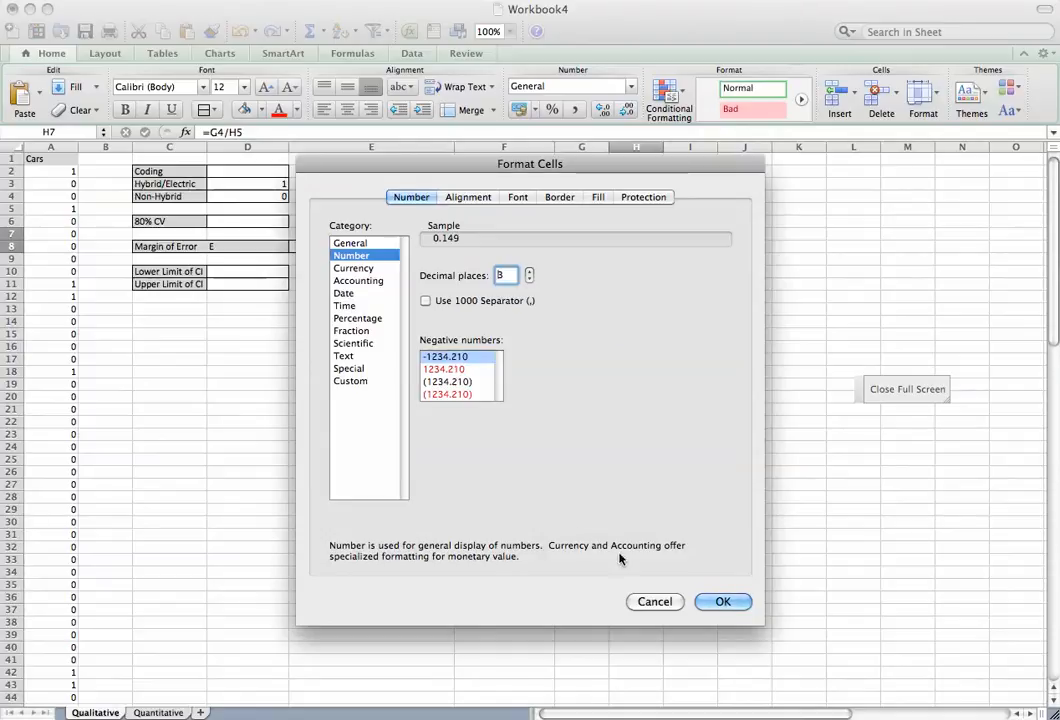
left_click(529, 272)
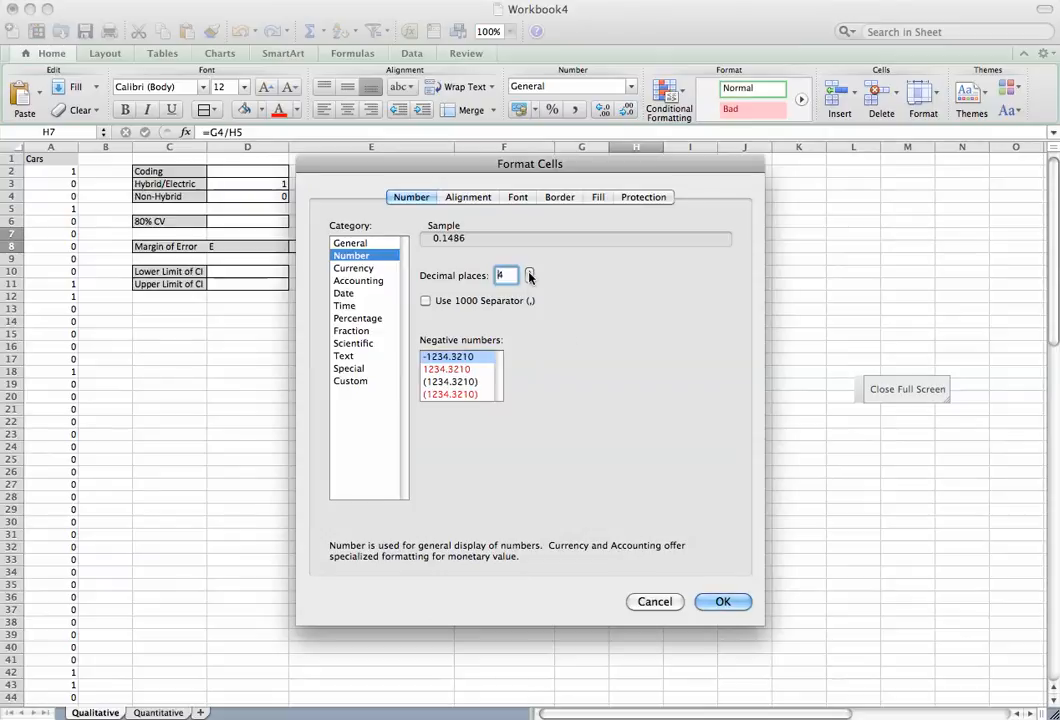
left_click(720, 602)
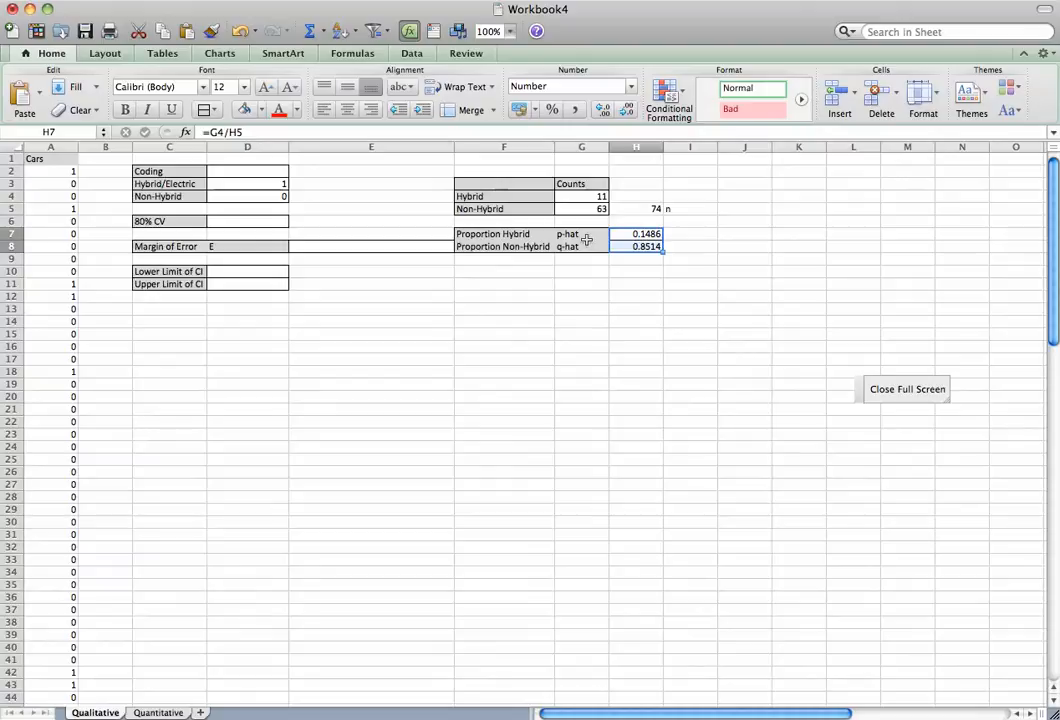
Calculate the 80% critical value in D6 with =NORM.INV(0.9,0,1)
left_click(261, 219)
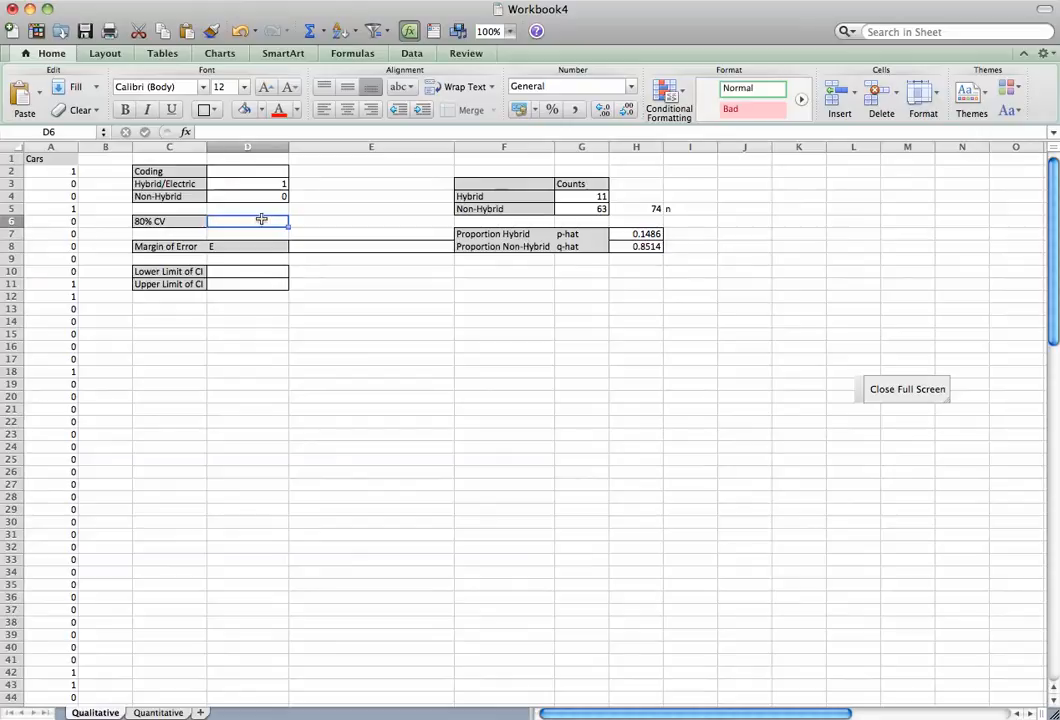
type("=")
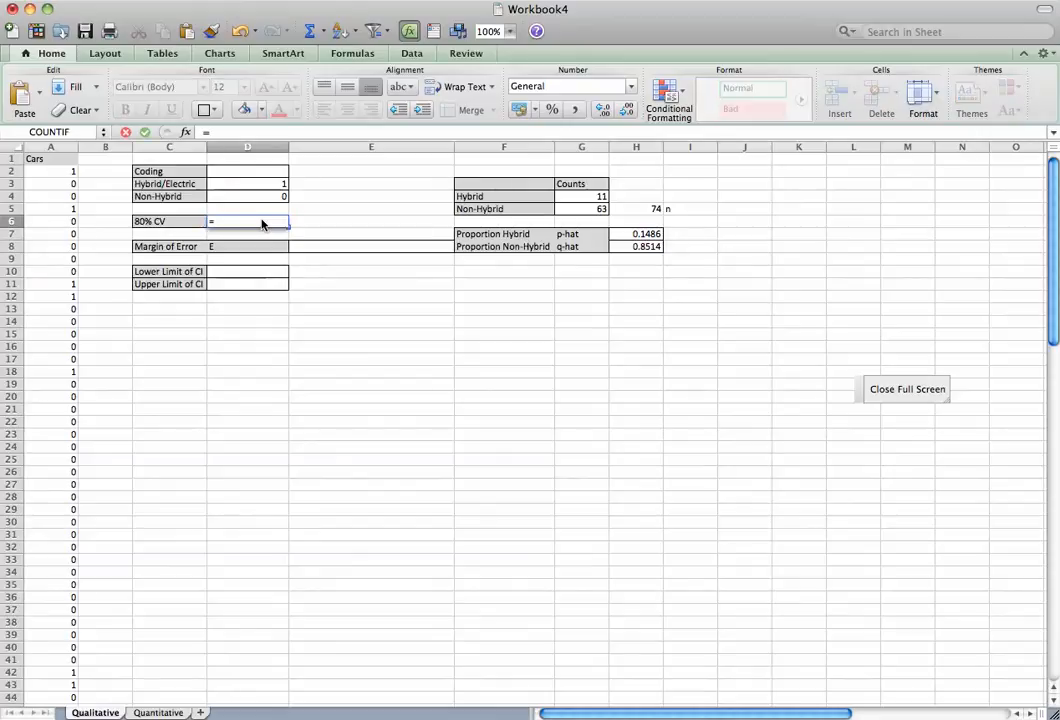
type("norm")
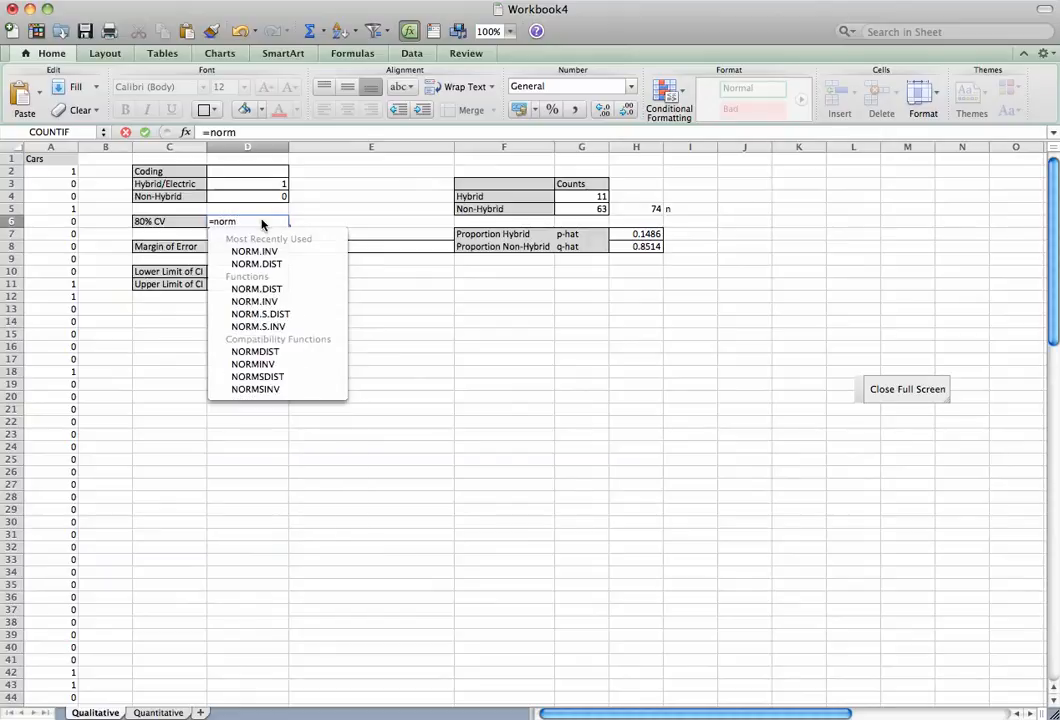
type(".inv")
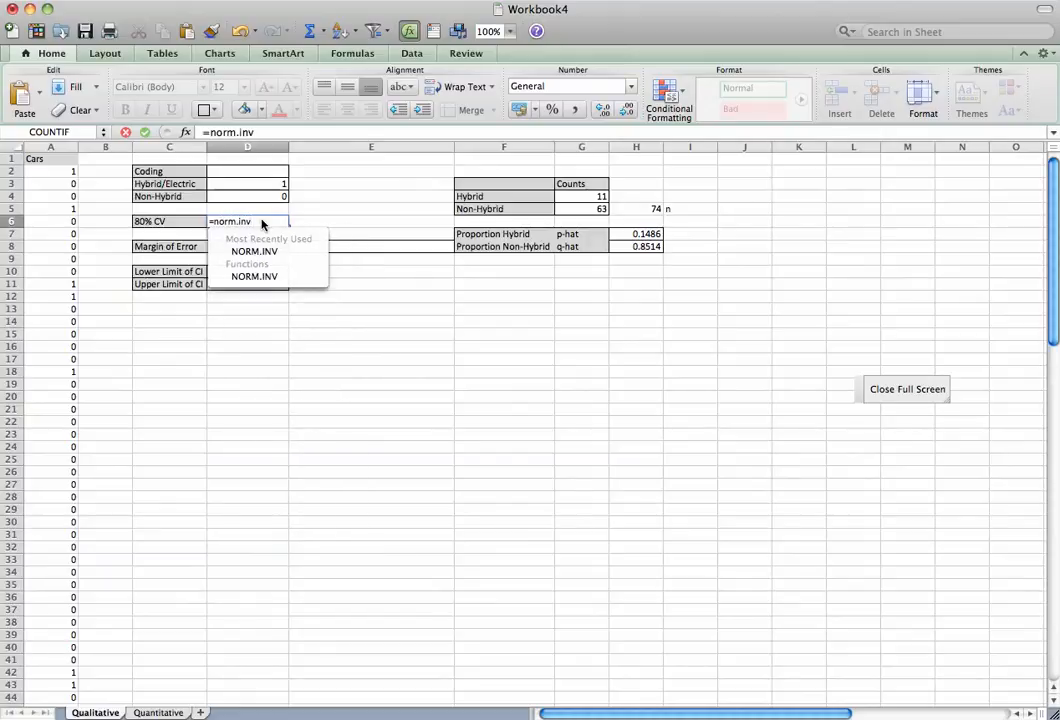
type("(")
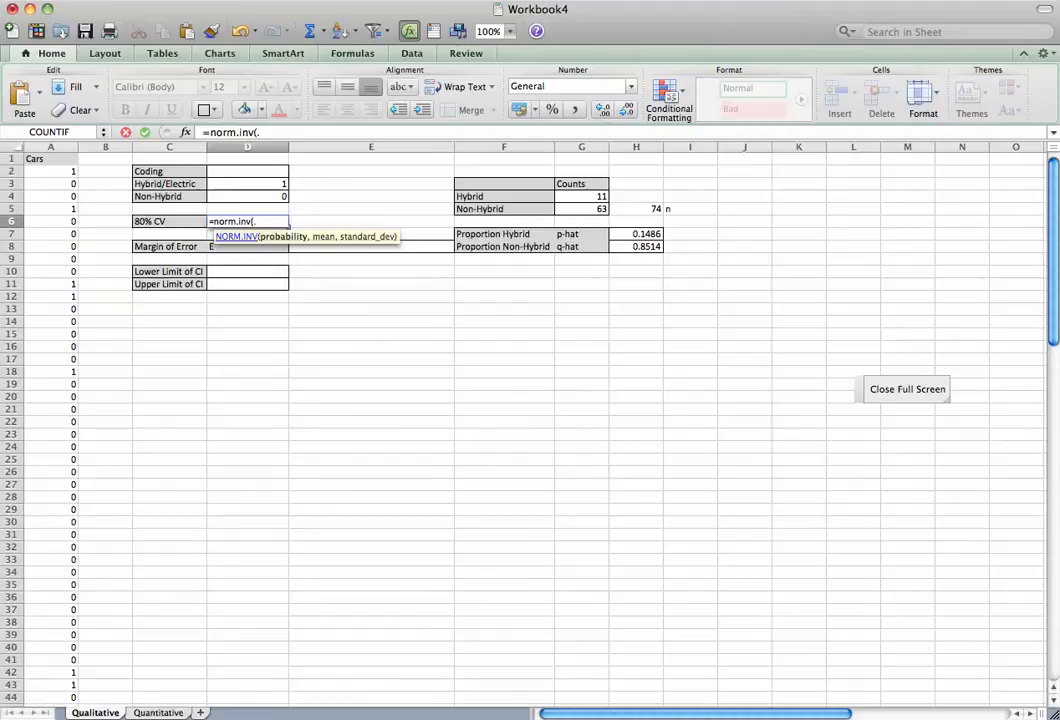
type(".9,0,1")
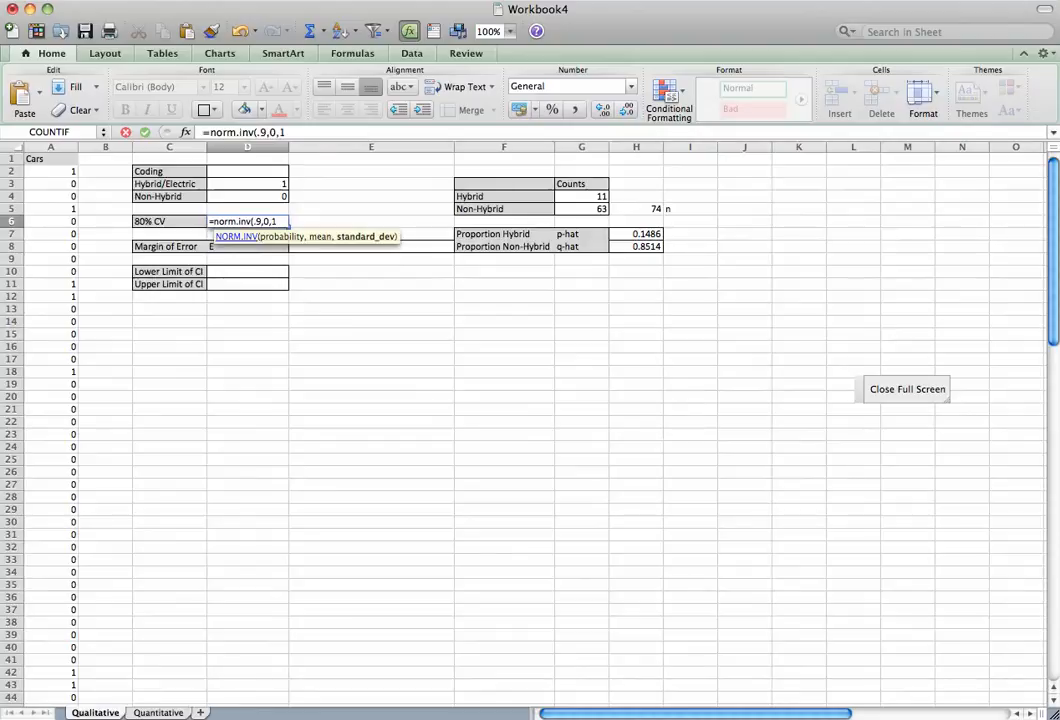
key("Return")
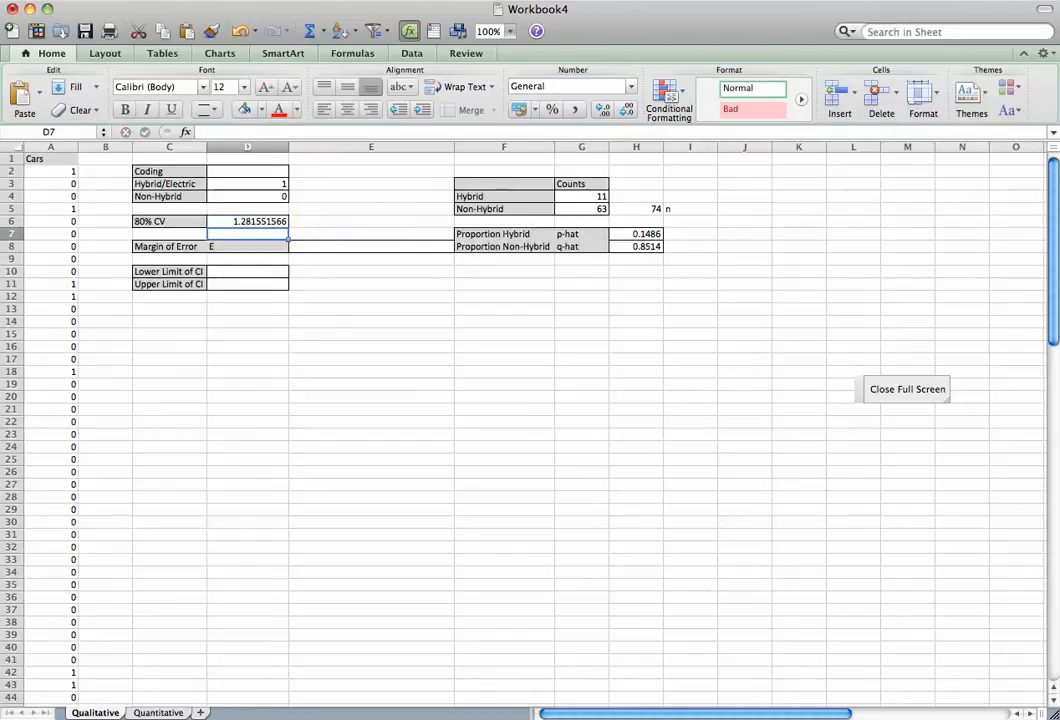
Format the 80% critical value in D6 as Number with 3 decimal places
key("Up")
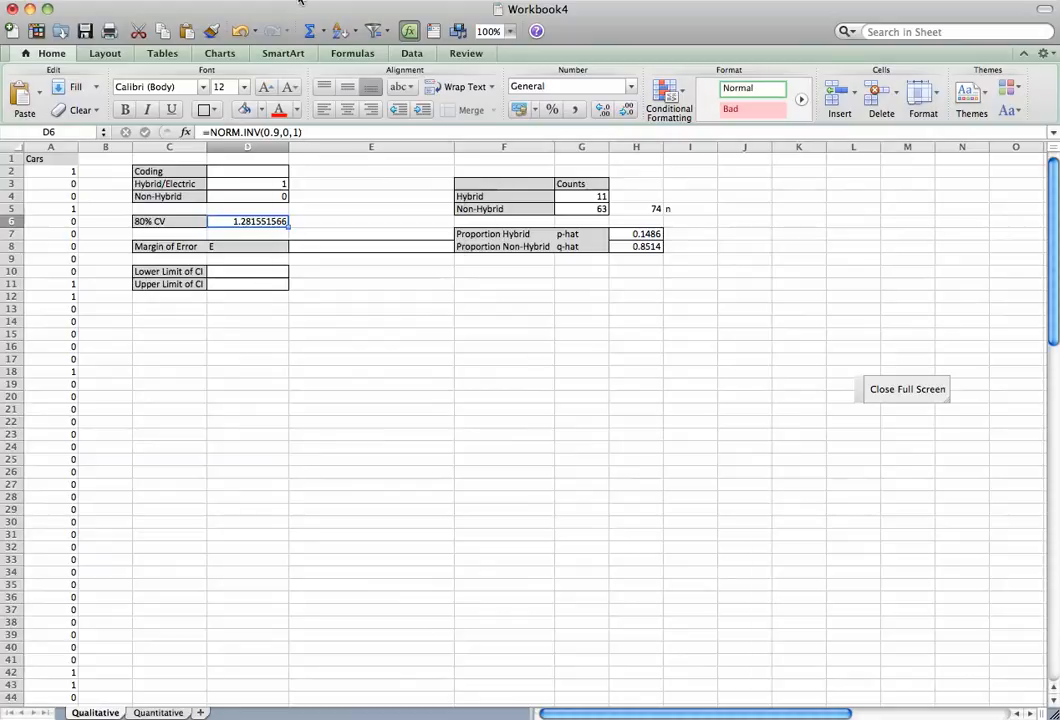
left_click(300, 3)
mouse_move(205, 5)
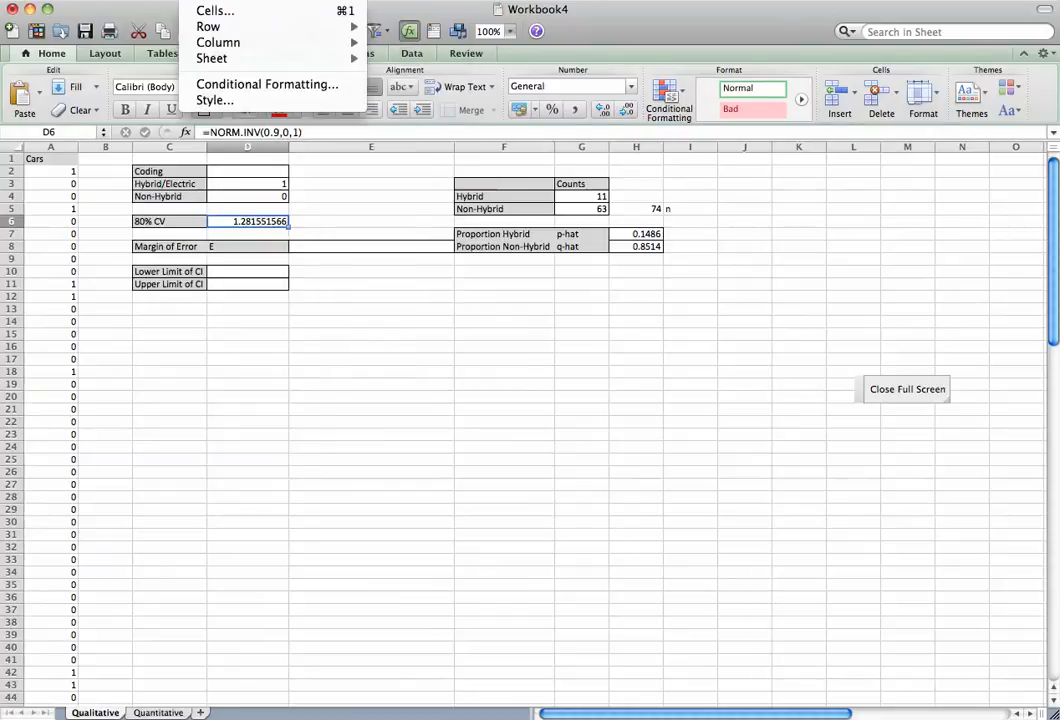
left_click(218, 12)
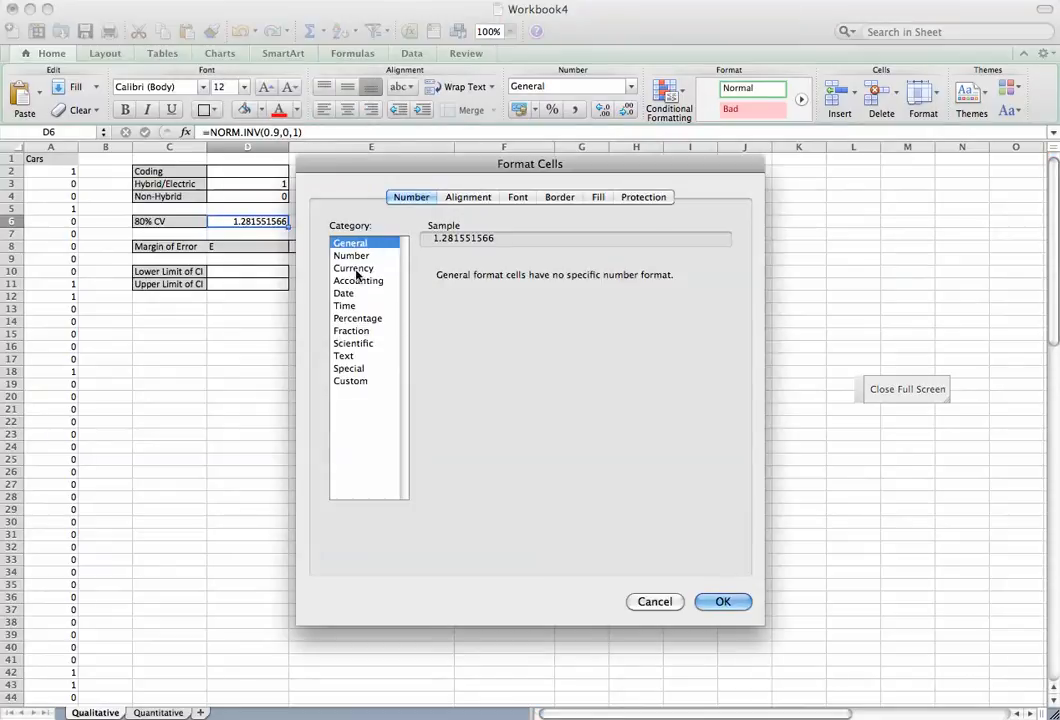
left_click(355, 256)
left_click(530, 271)
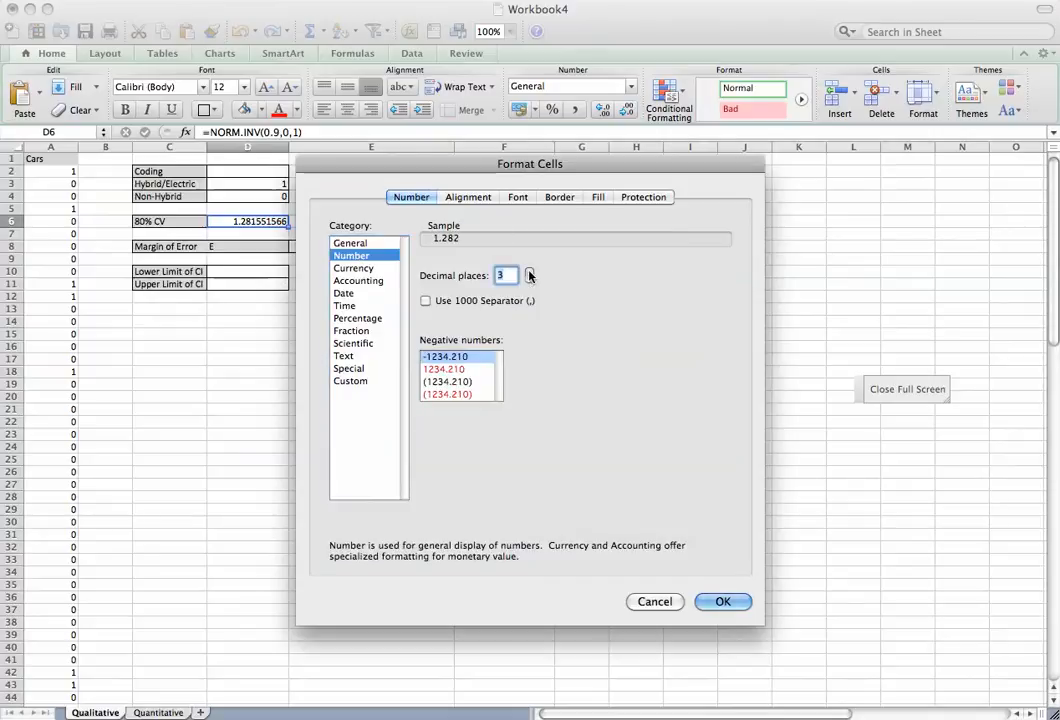
left_click(720, 602)
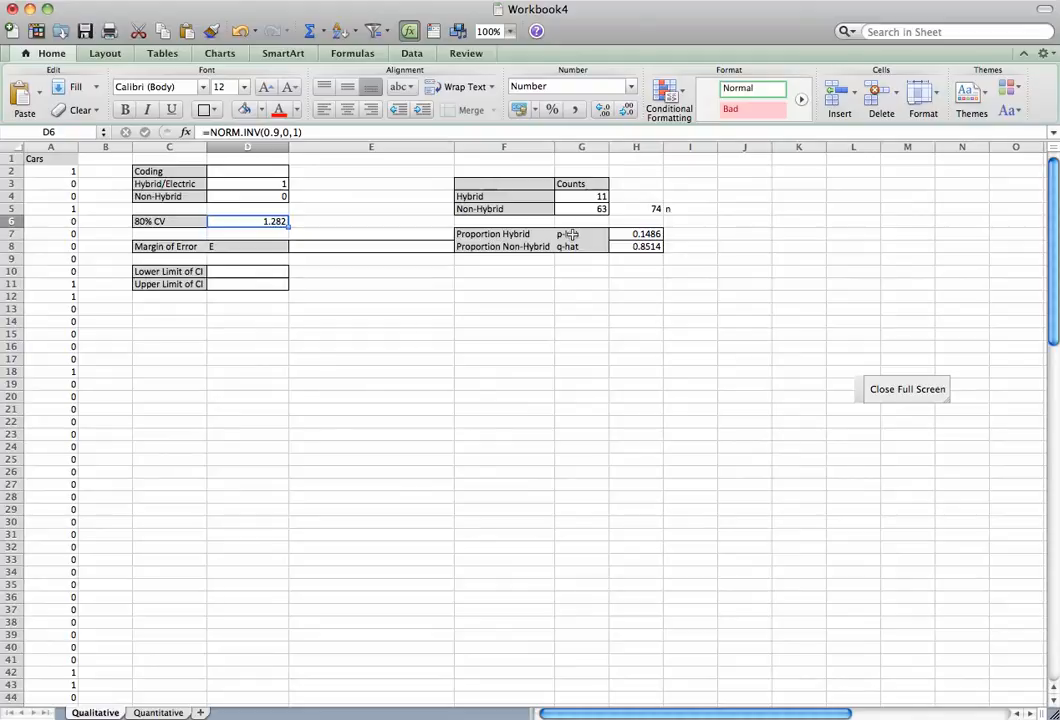
Add the label Std Error in F10, below the proportions table
left_click(513, 274)
type("Std")
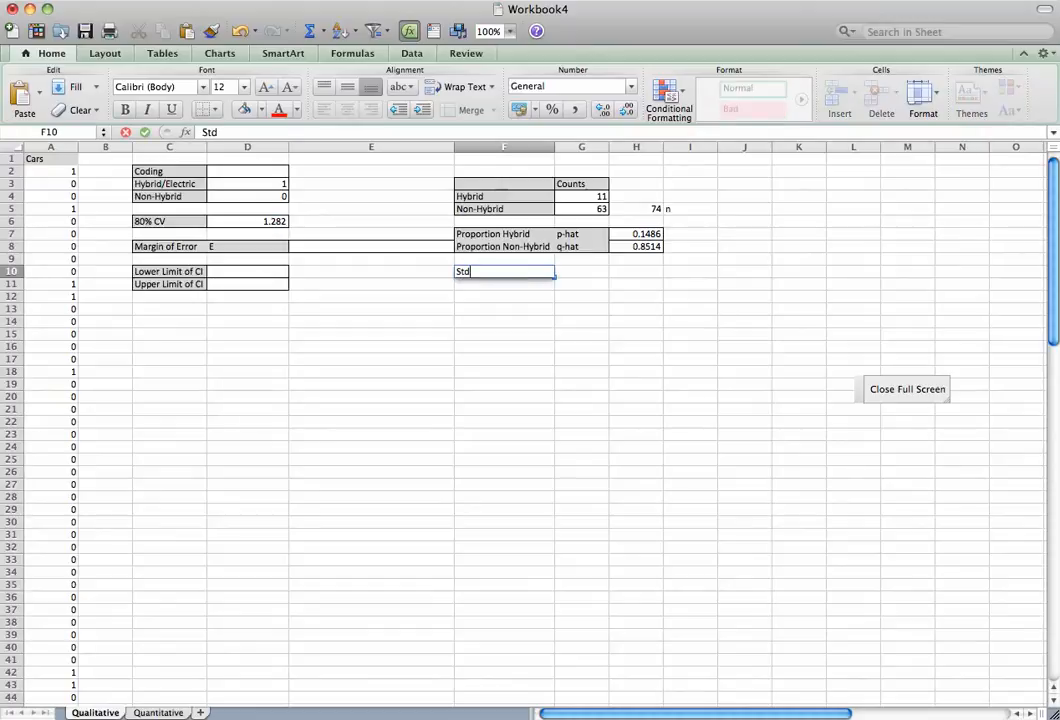
type(" Errro")
key("BackSpace")
key("BackSpace")
type("or")
key("Tab")
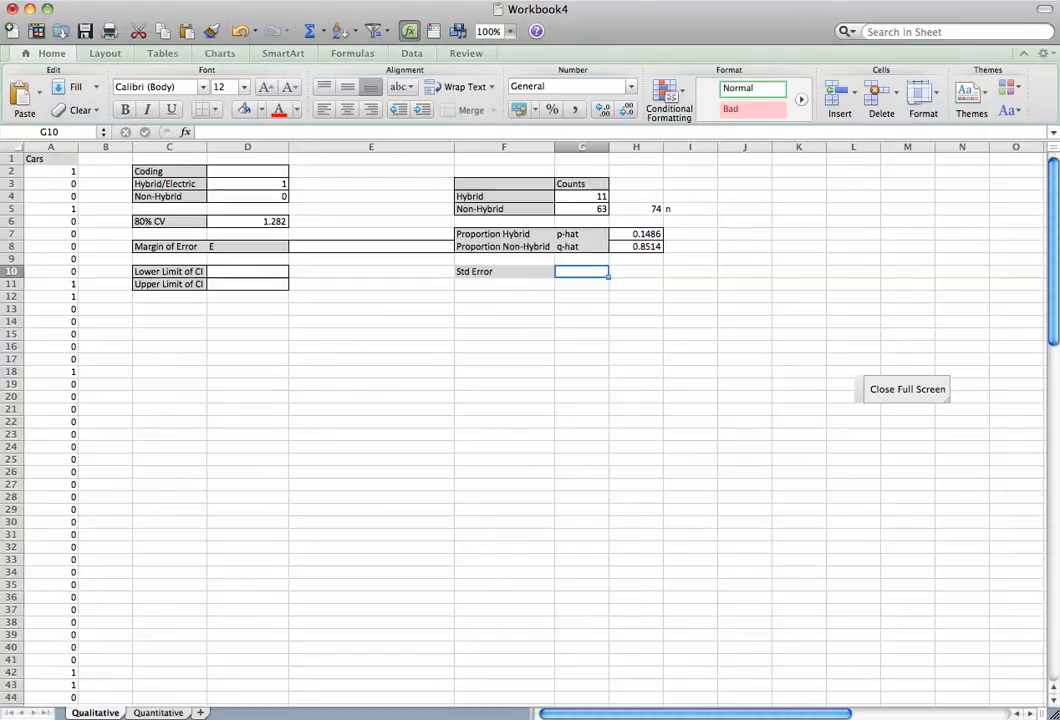
Calculate the standard error in G10 with =SQRT(H7*H8/H5)
type("=sq")
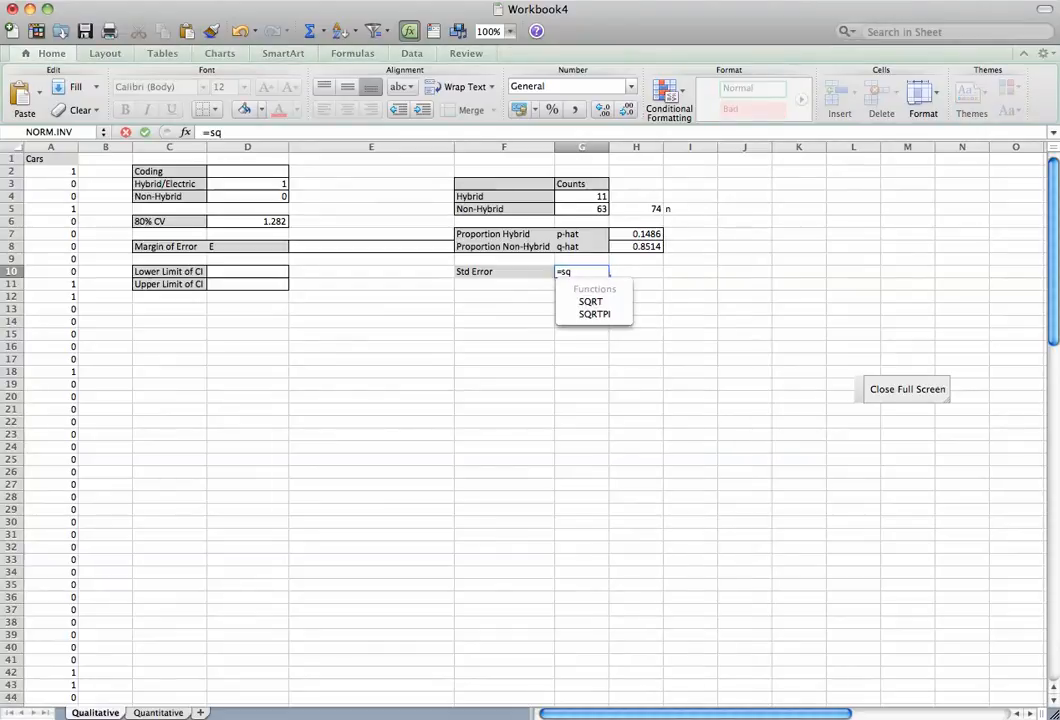
type("rt(")
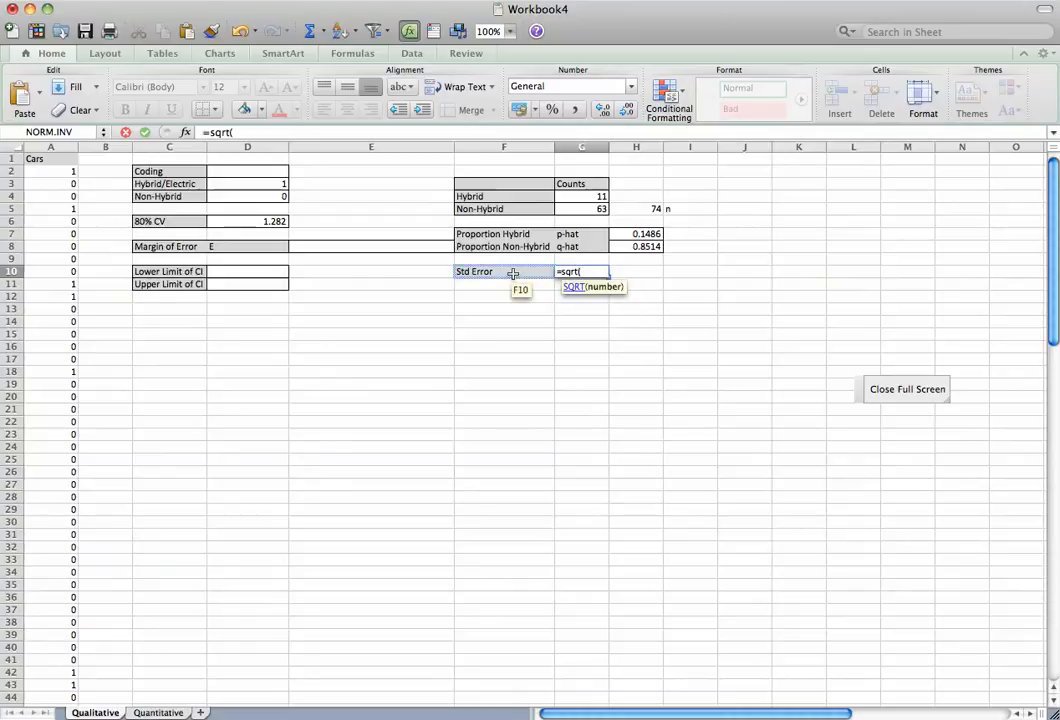
type("h")
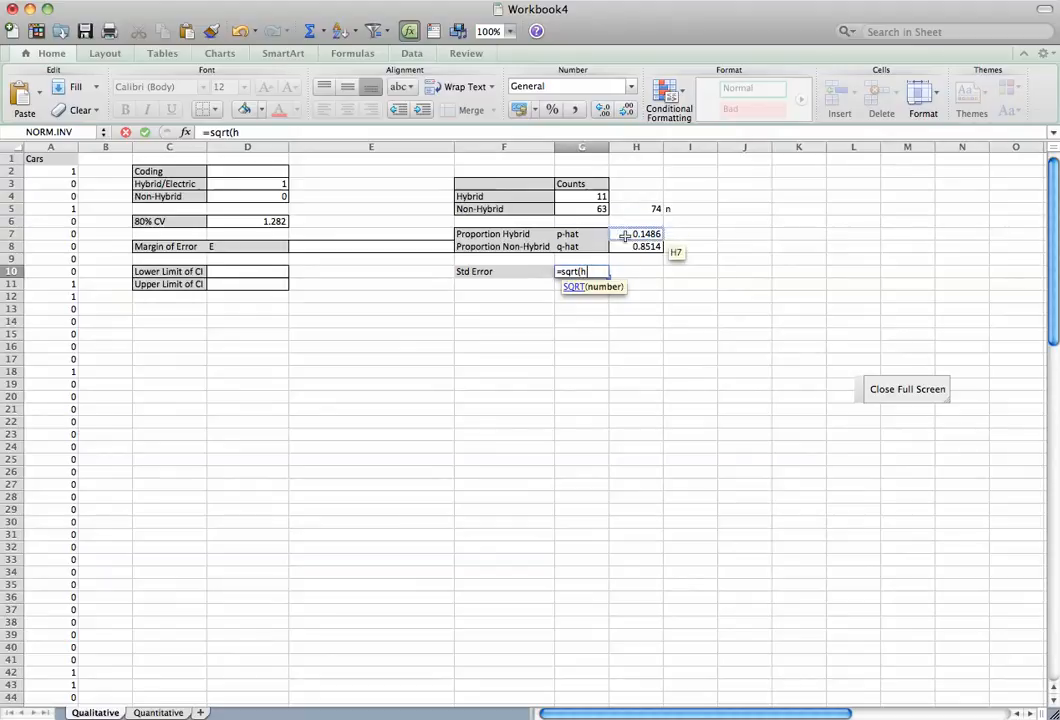
type("7")
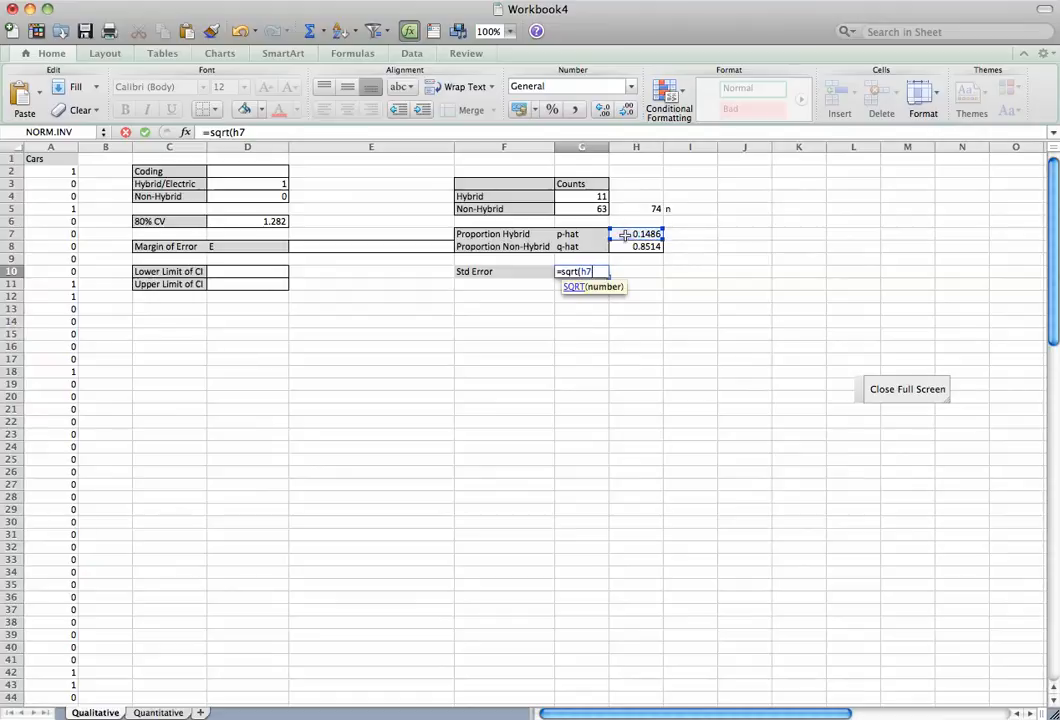
type("*h8/")
type("h")
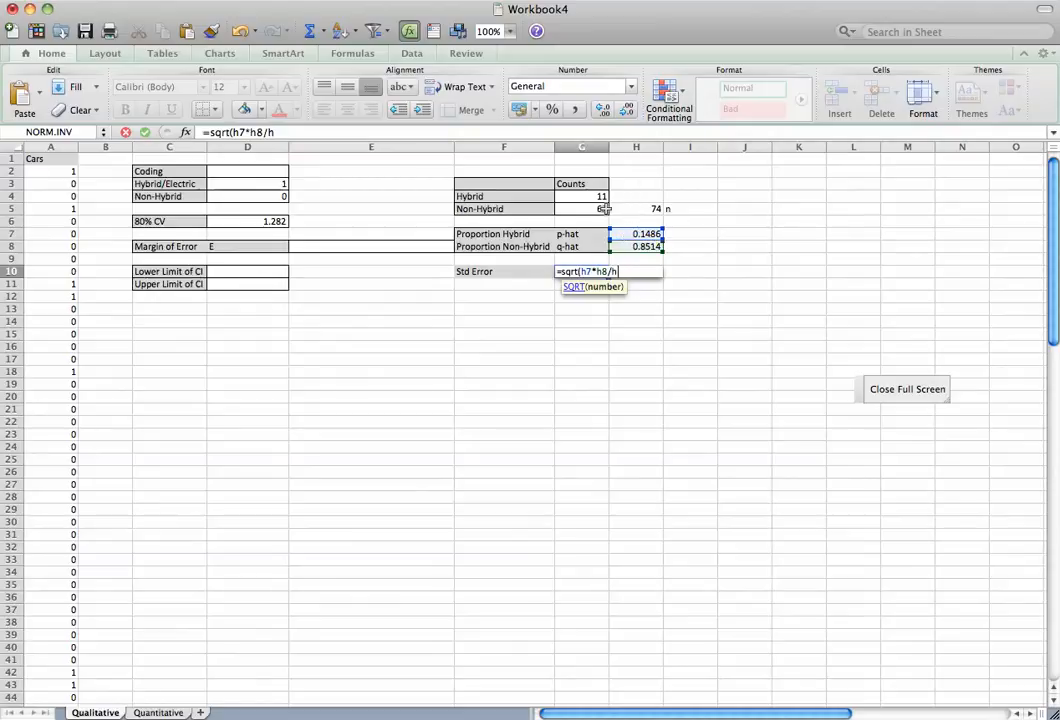
type("5)")
key("Return")
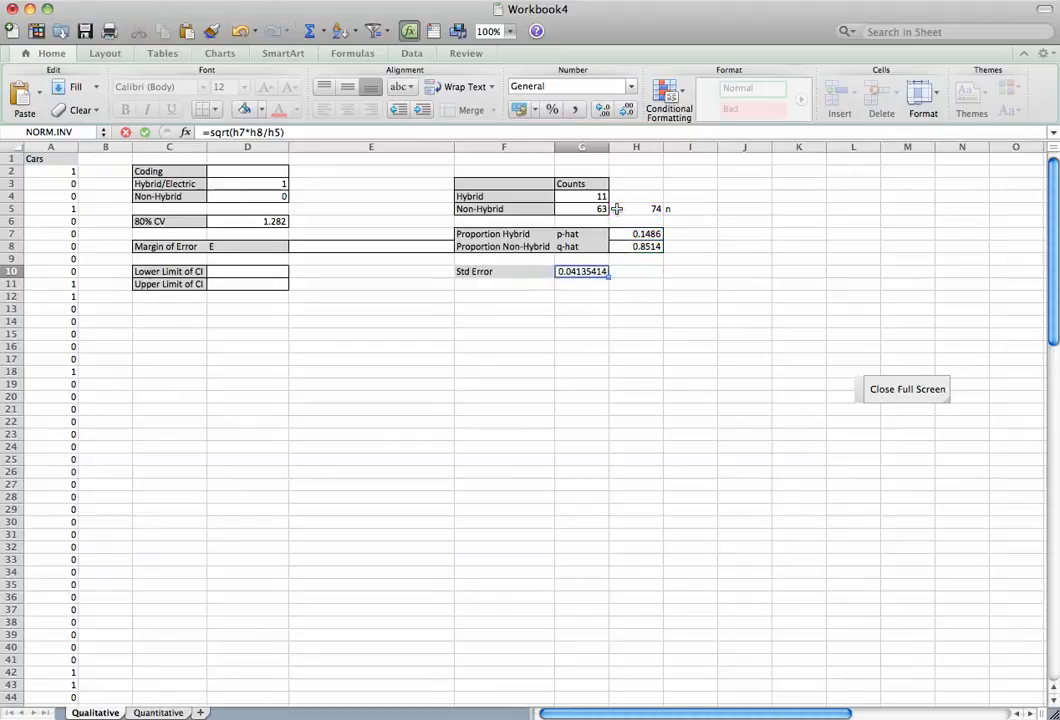
Format the standard error in G10 as Number with 4 decimal places
left_click(588, 268)
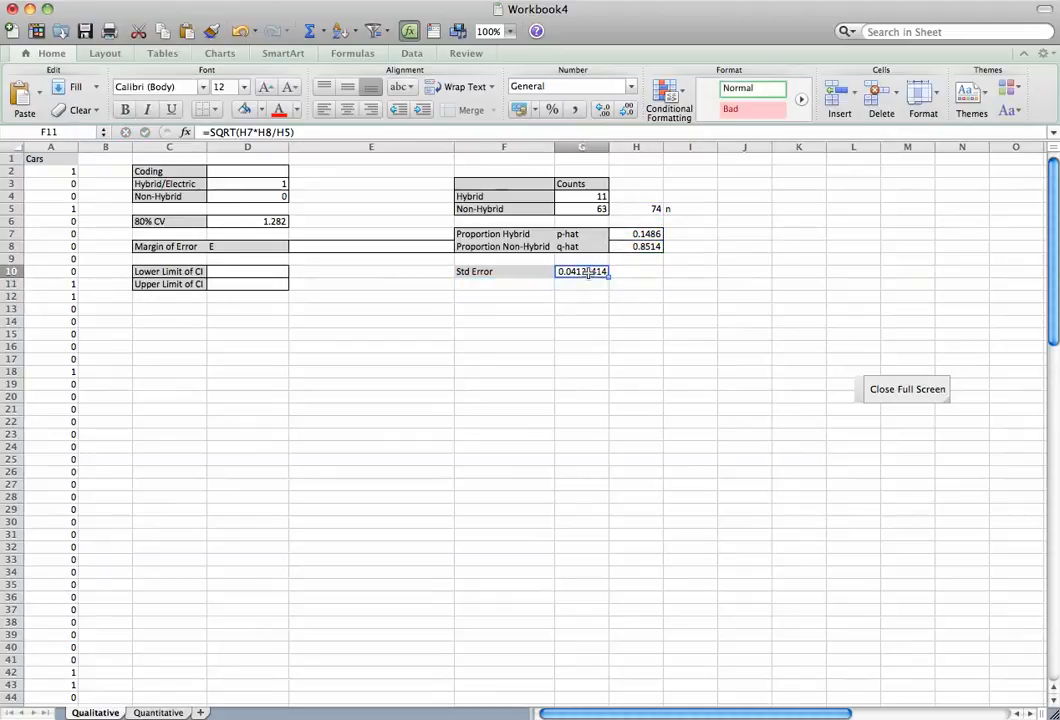
left_click(211, 3)
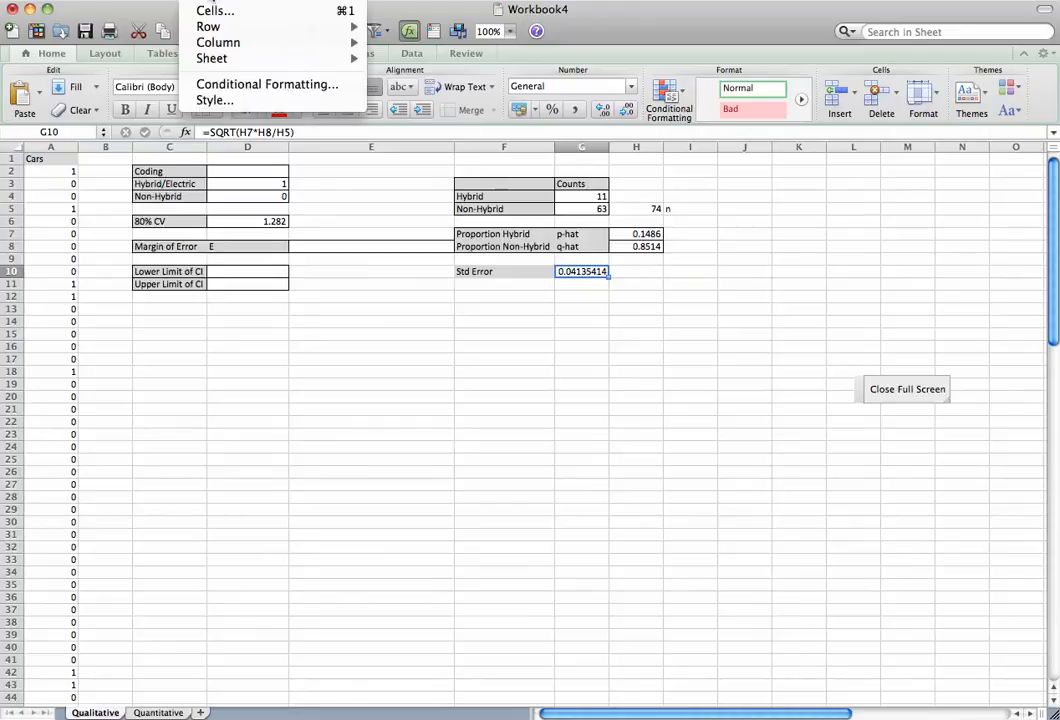
left_click(176, 10)
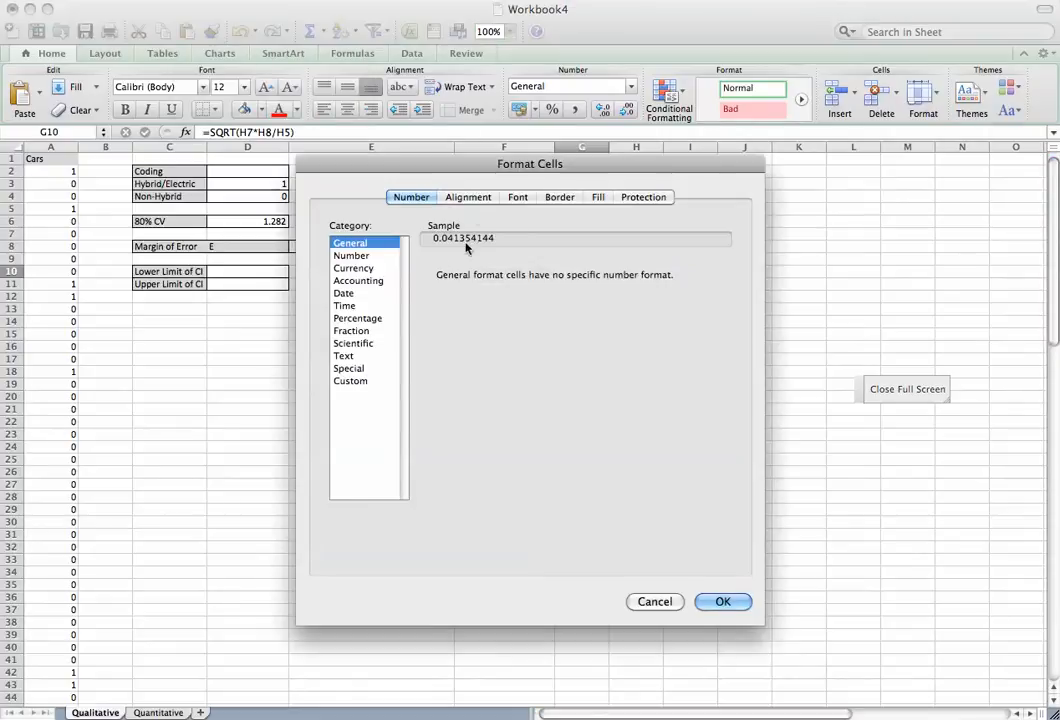
left_click(351, 256)
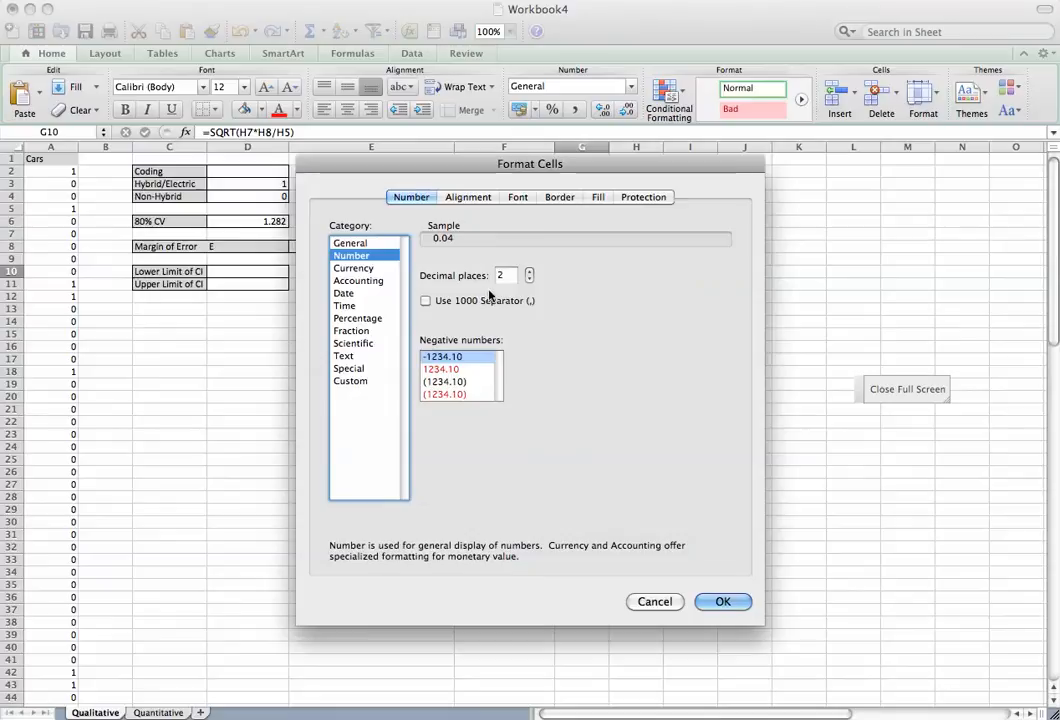
left_click(529, 271)
left_click(529, 271)
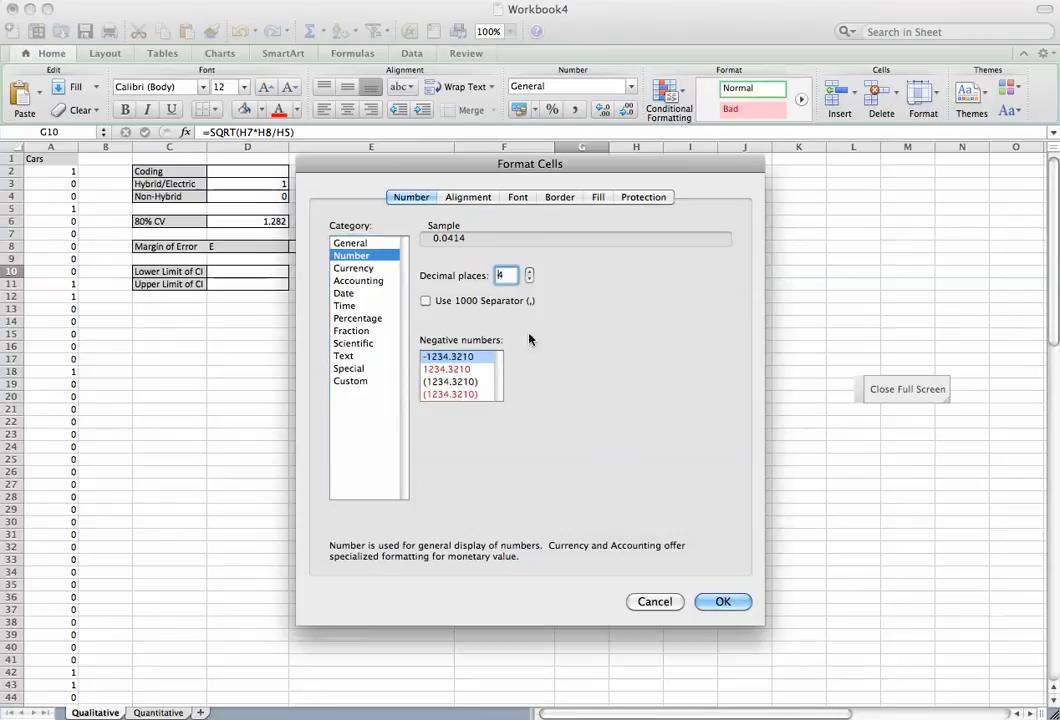
left_click(722, 604)
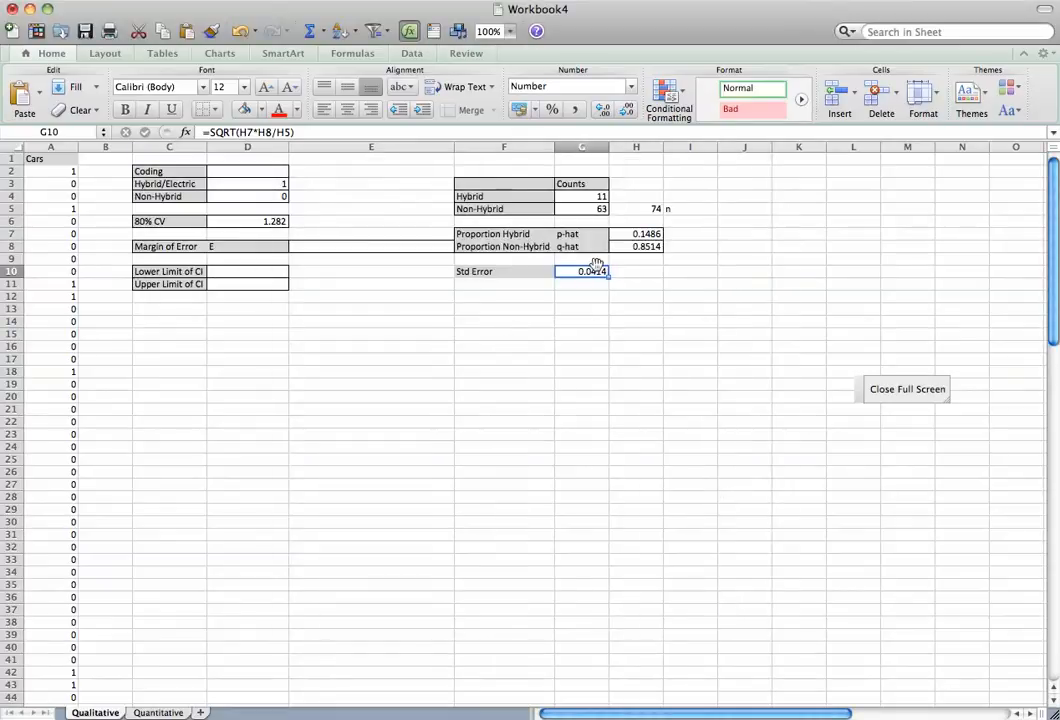
Calculate the margin of error in E8 with =D6*G10
left_click(308, 247)
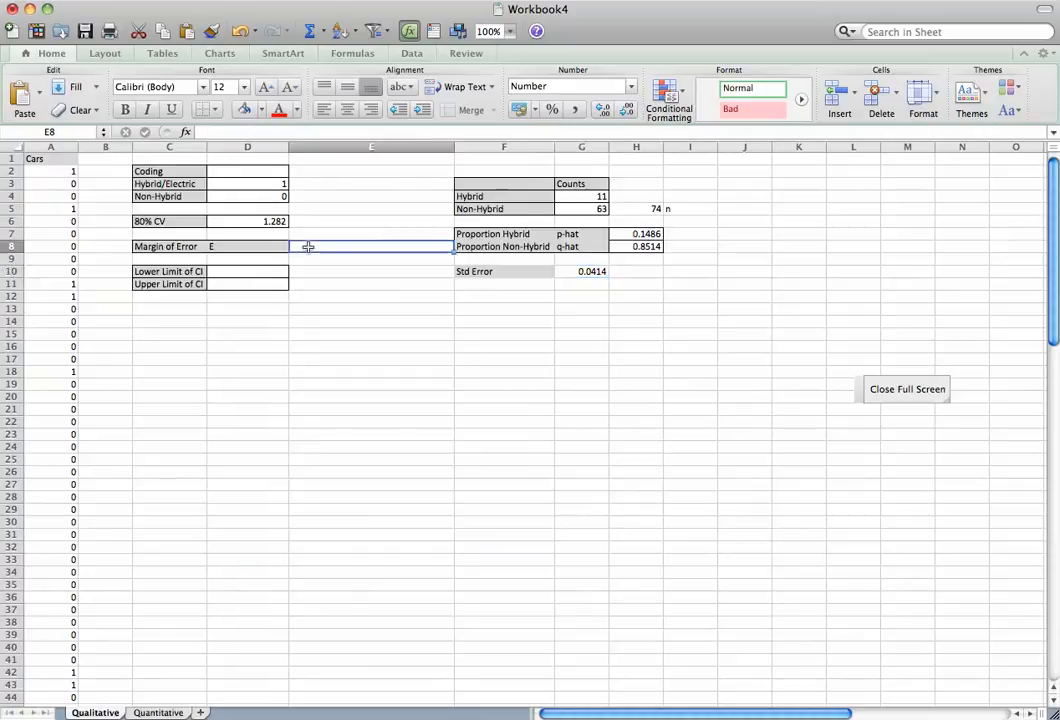
type("=")
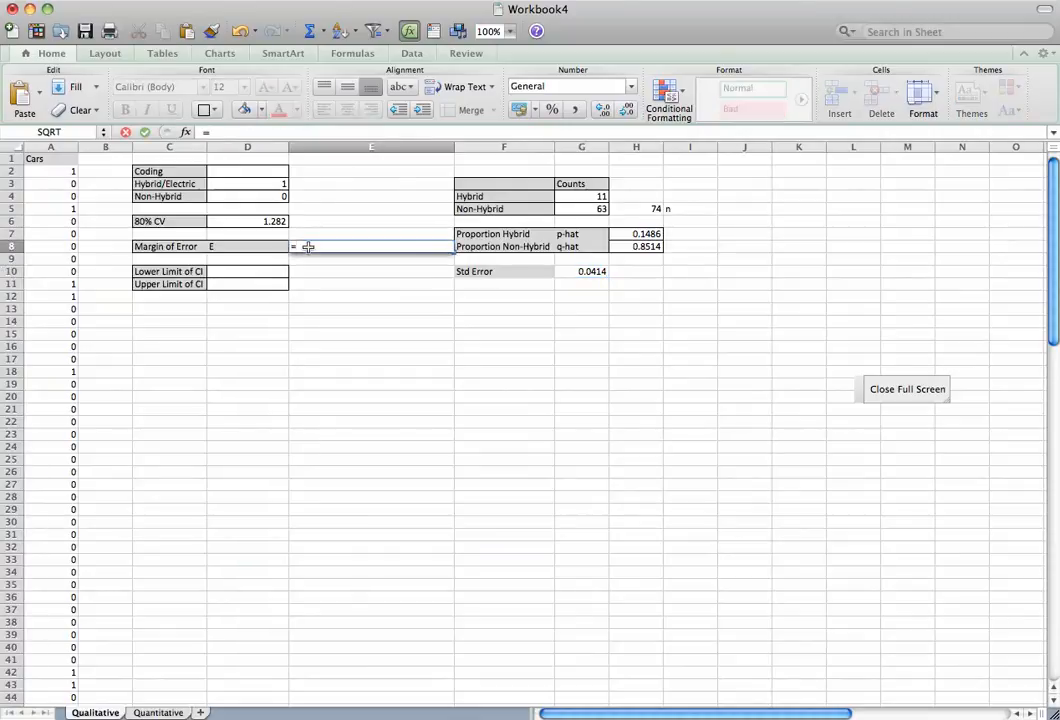
type("d6*g1")
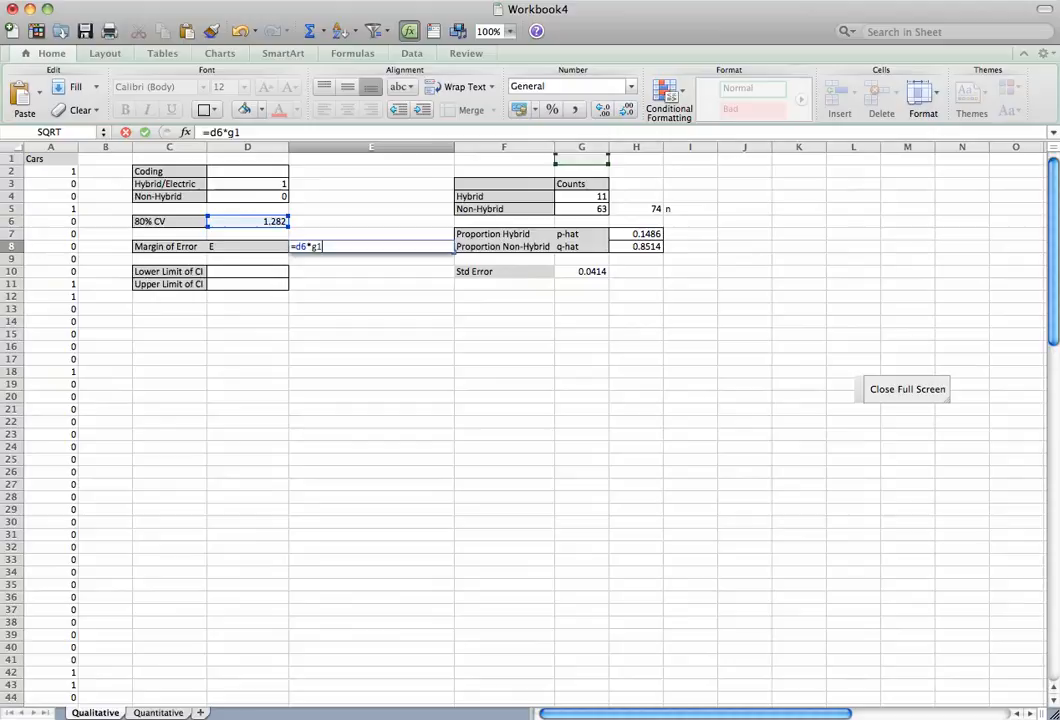
type("0")
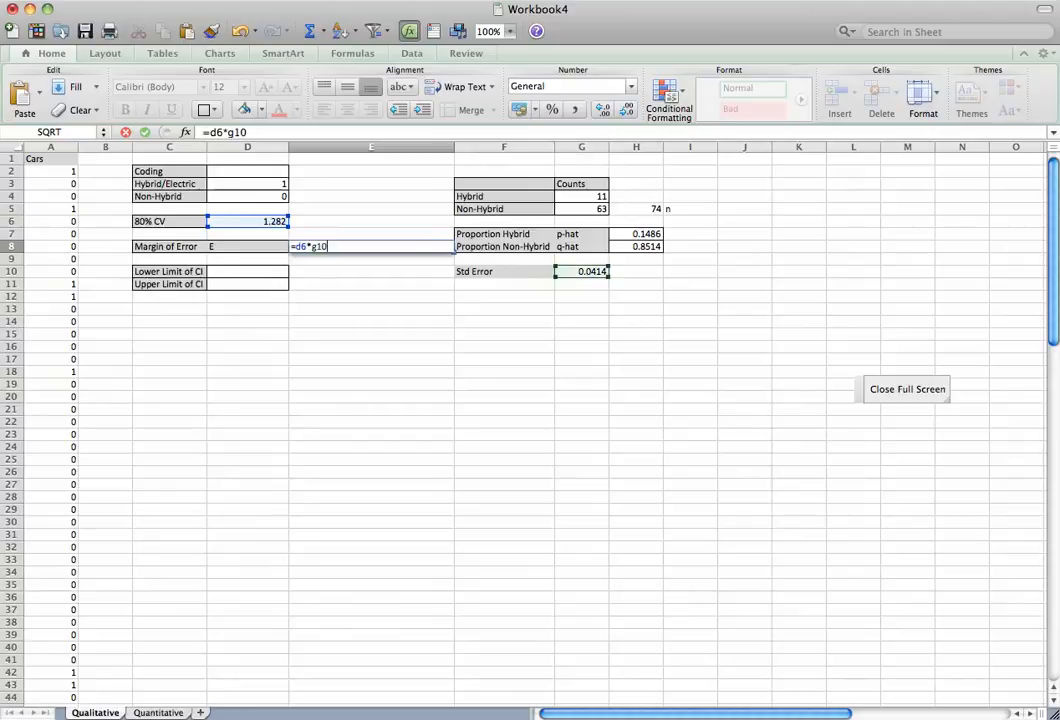
key("Return")
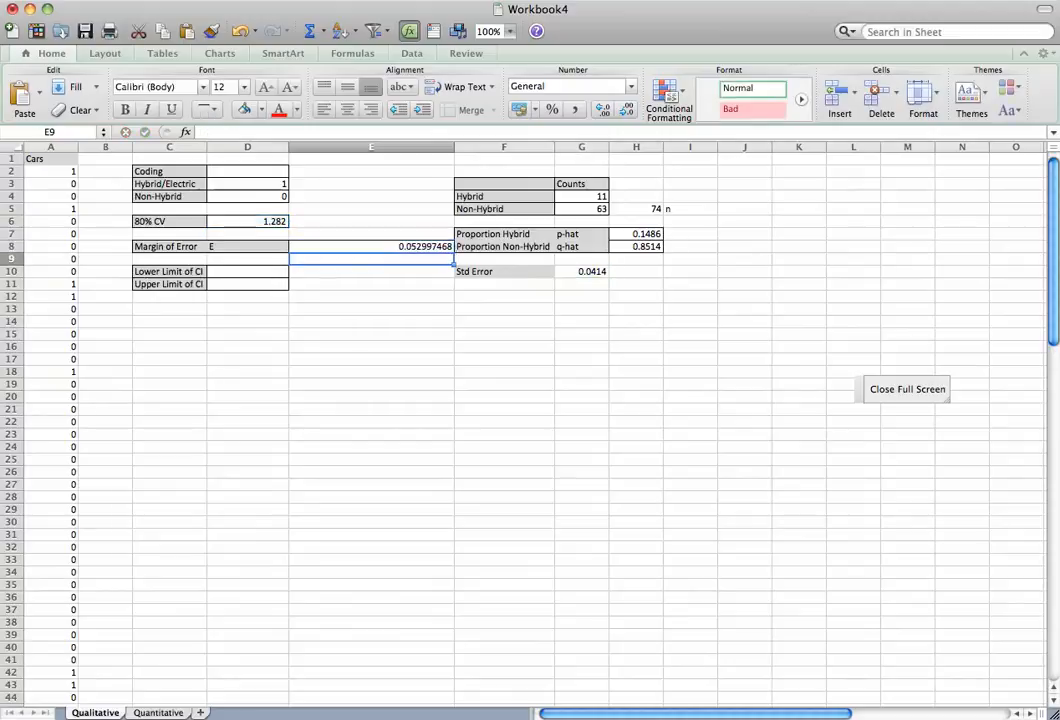
Format the margin of error in E8 as Number with 4 decimal places
left_click(371, 247)
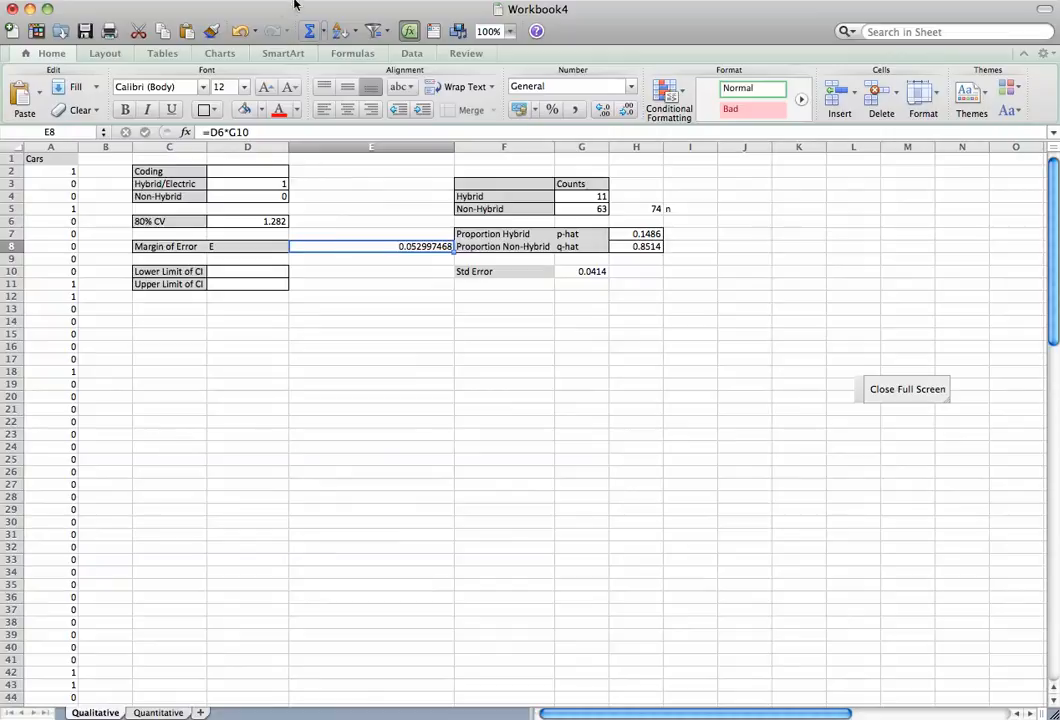
left_click(208, 1)
left_click(209, 11)
left_click(351, 256)
left_click(530, 271)
left_click(532, 272)
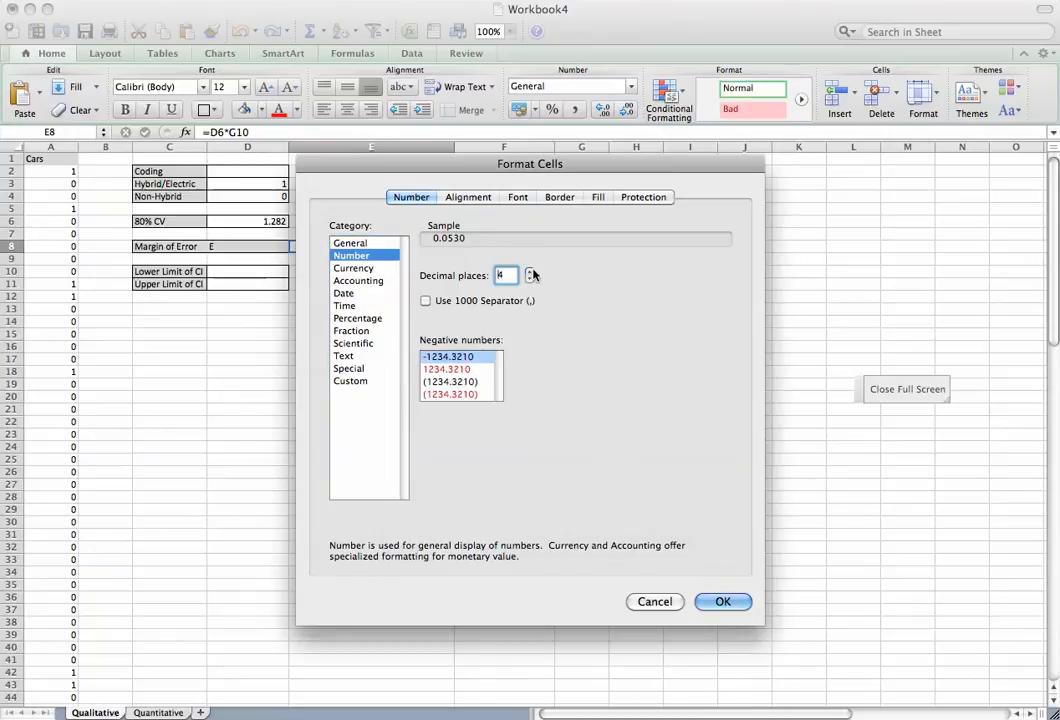
key("Return")
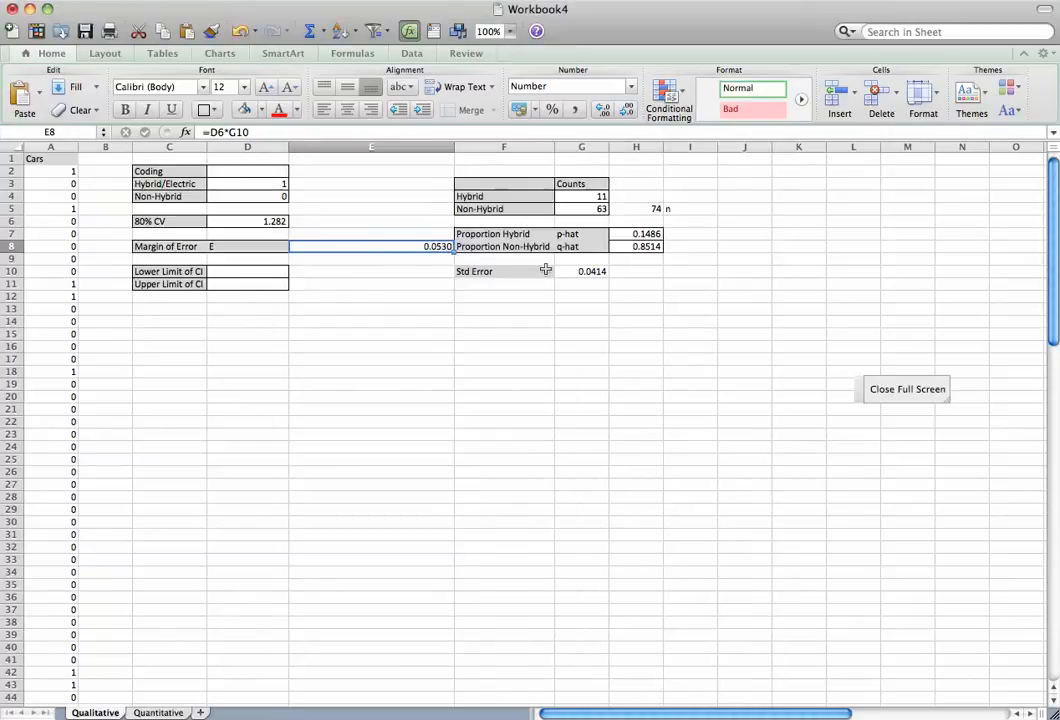
Enter =H7+E8 in D10, beside the Lower Limit of CI label
left_click(240, 272)
type("=")
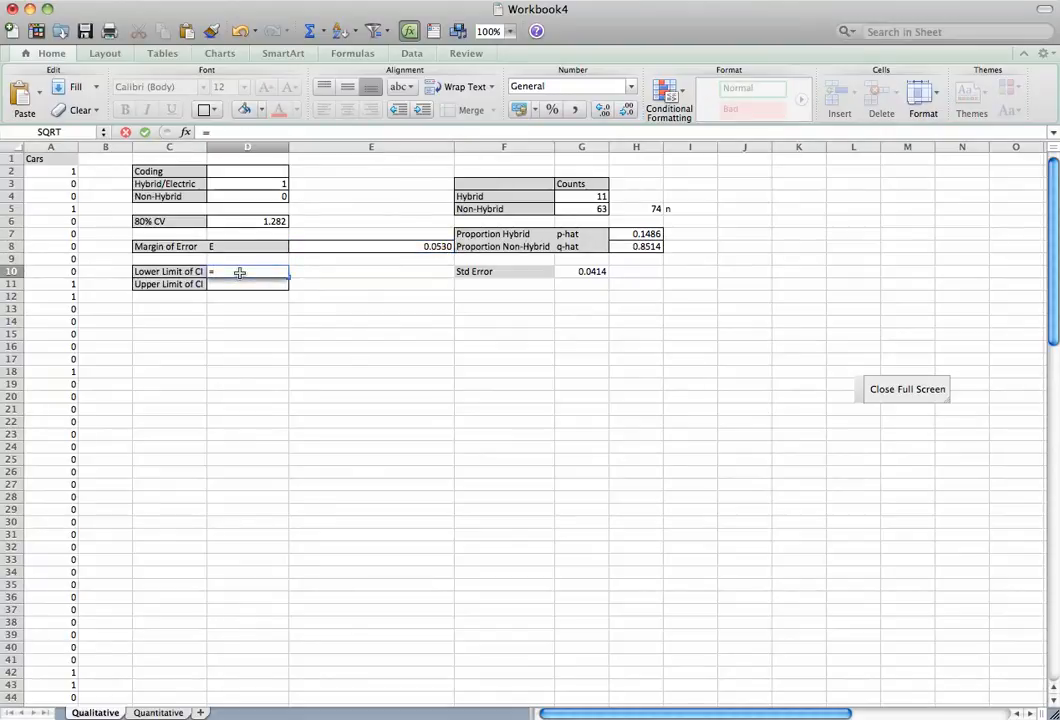
type("h5")
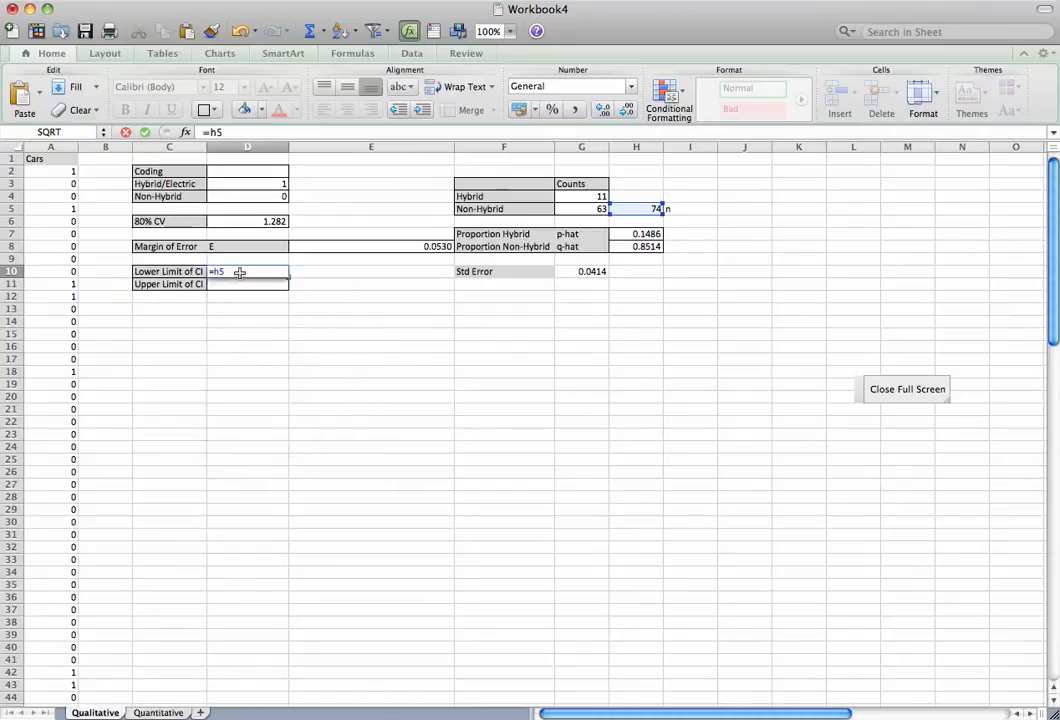
key("BackSpace")
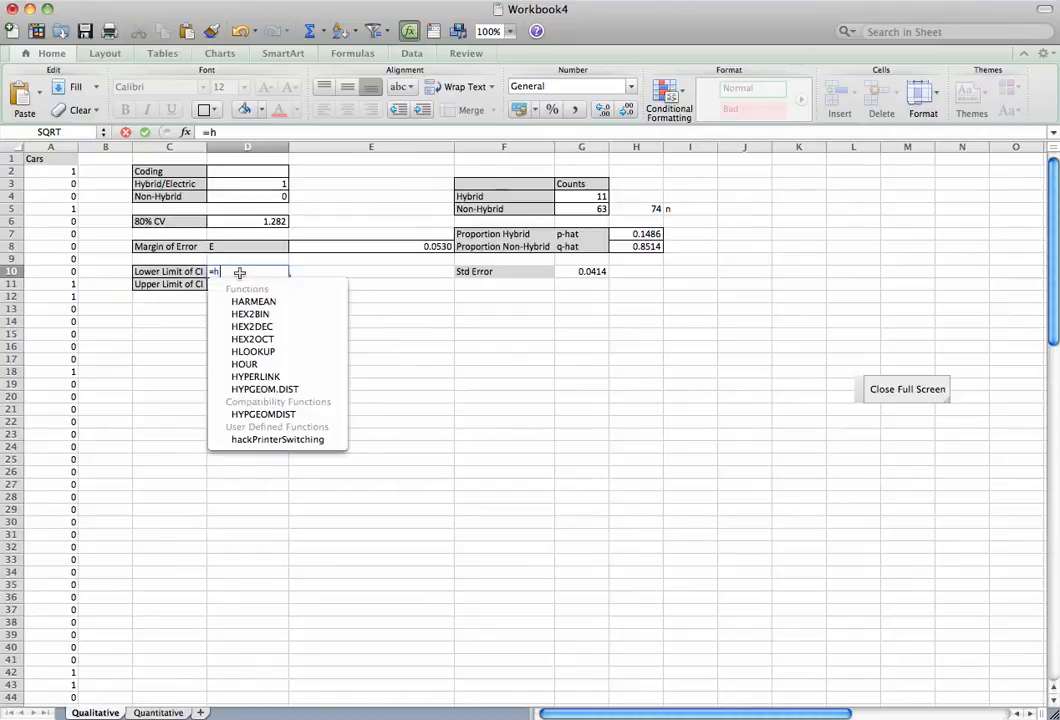
type("7")
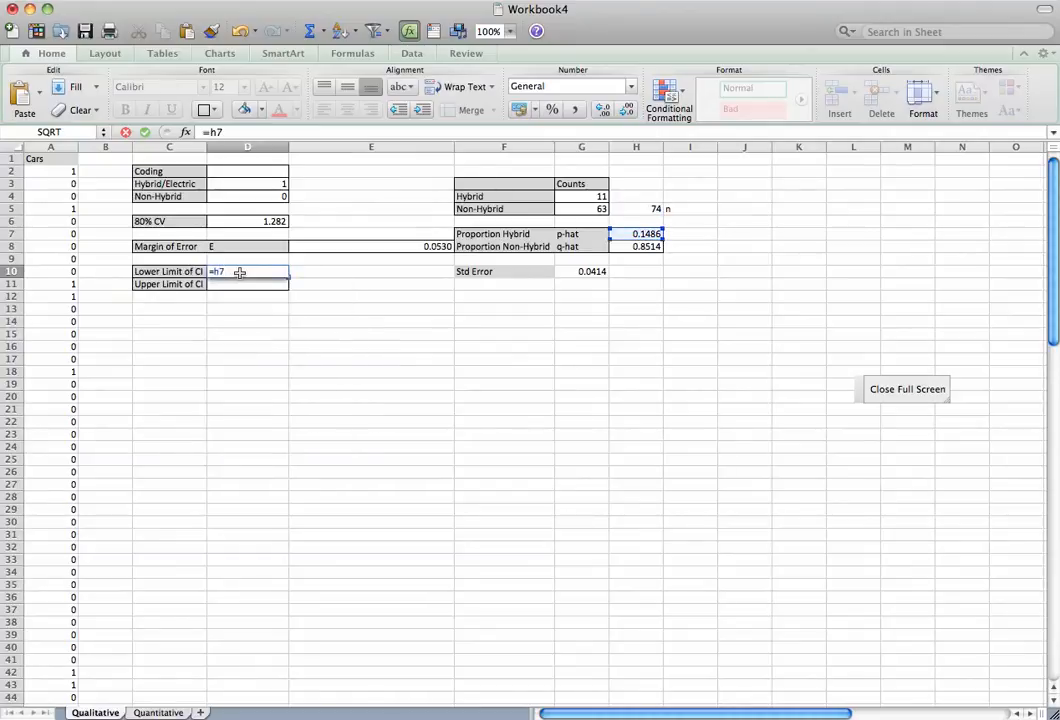
type("+e8")
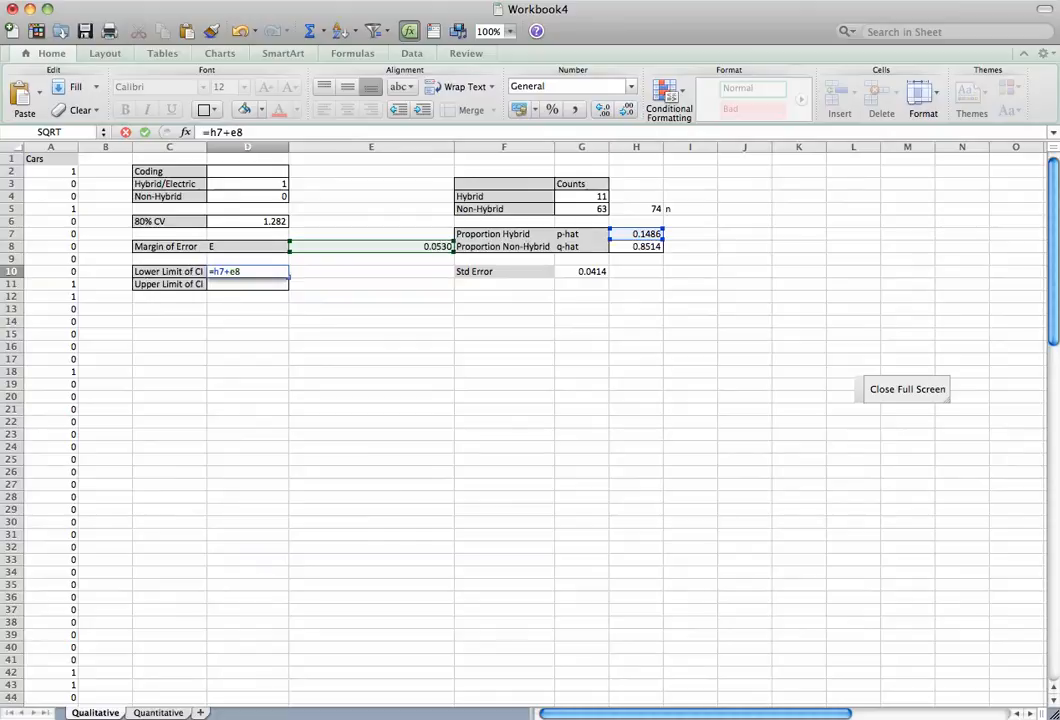
key("Return")
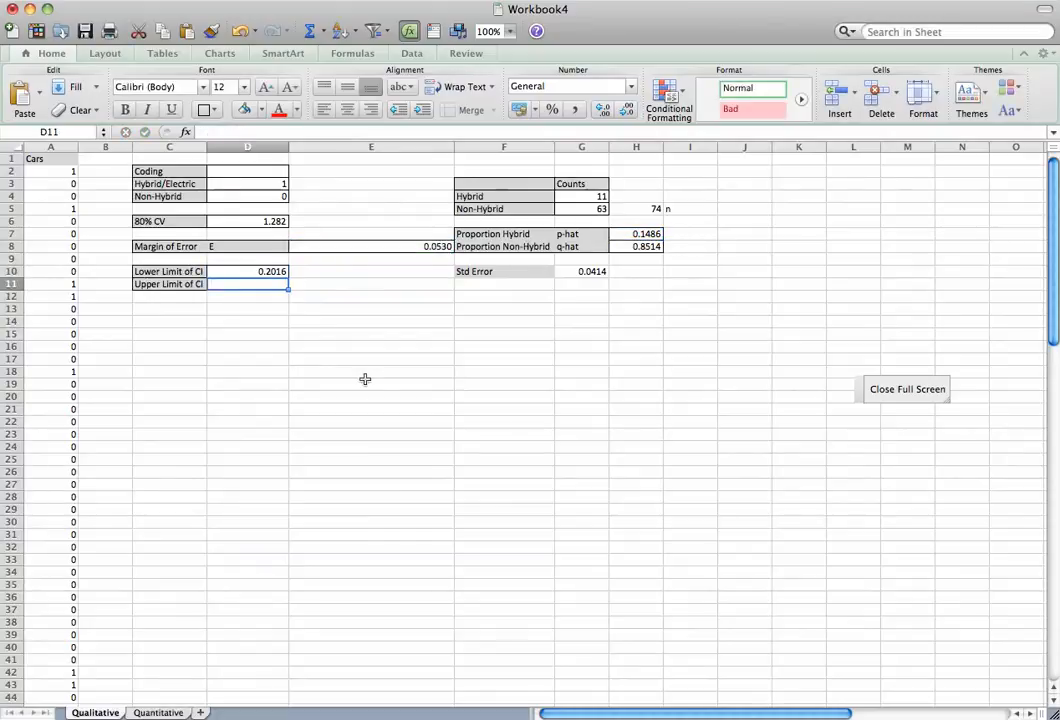
Enter =H7-E8 in D11, beside the Upper Limit of CI label
type("=")
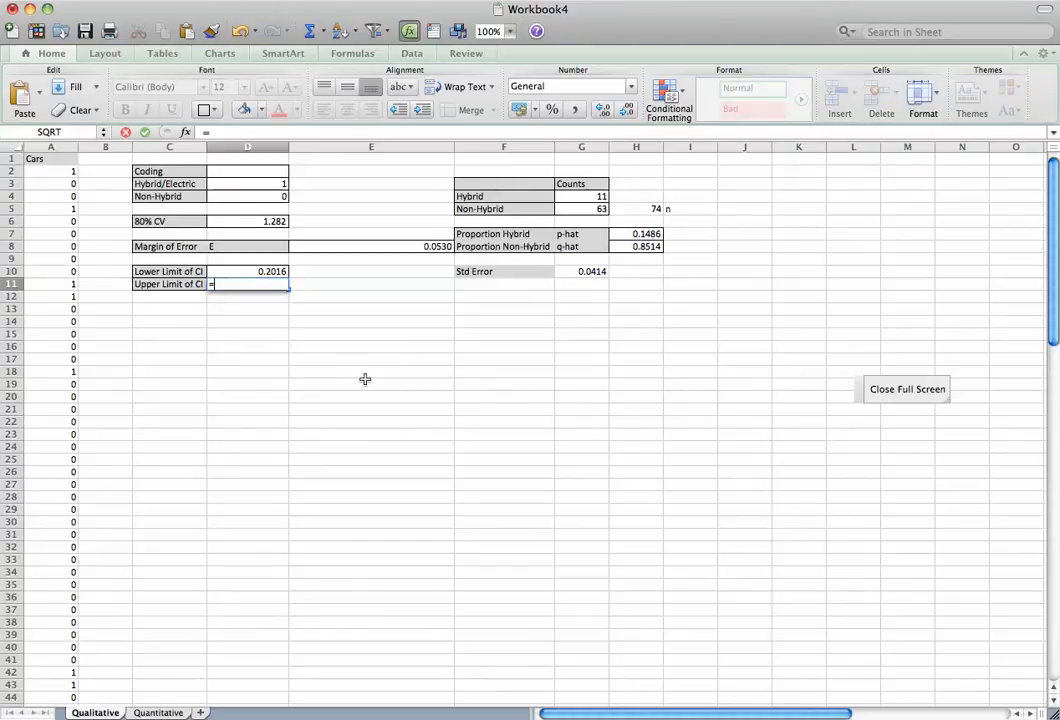
type("h")
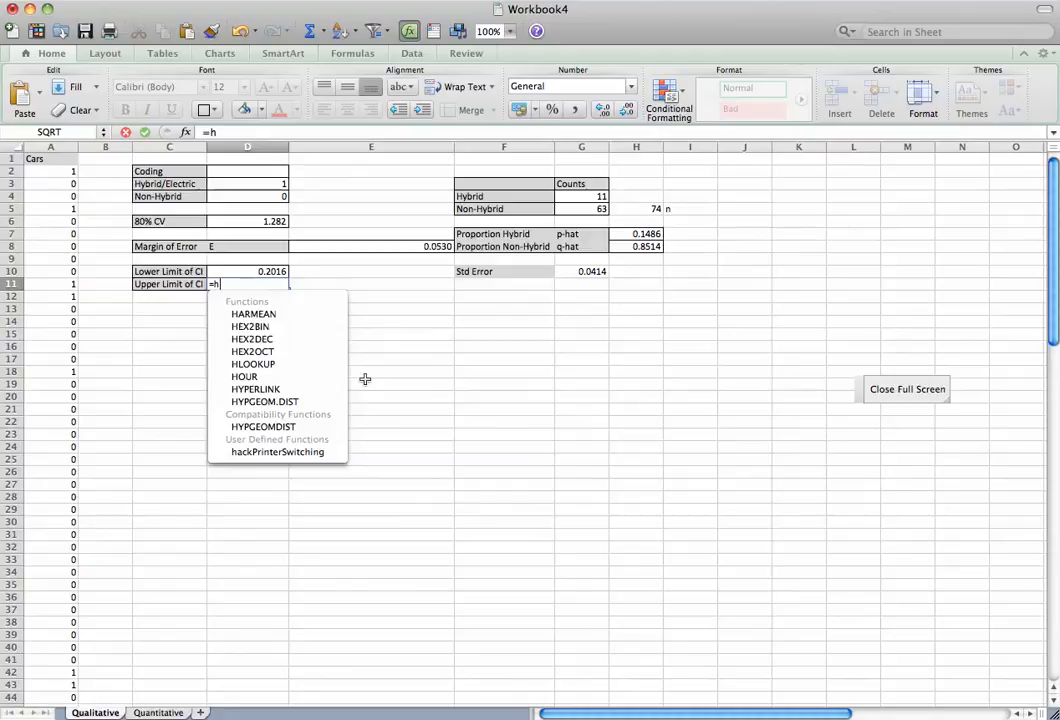
type("8")
key("BackSpace")
type("7")
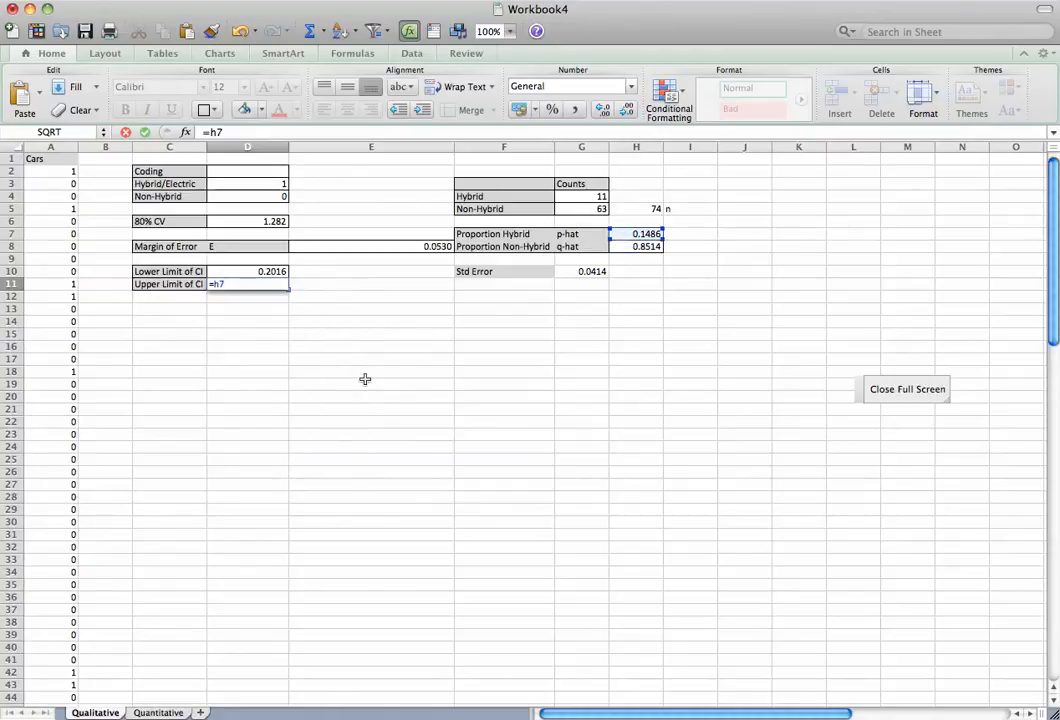
type("-e8")
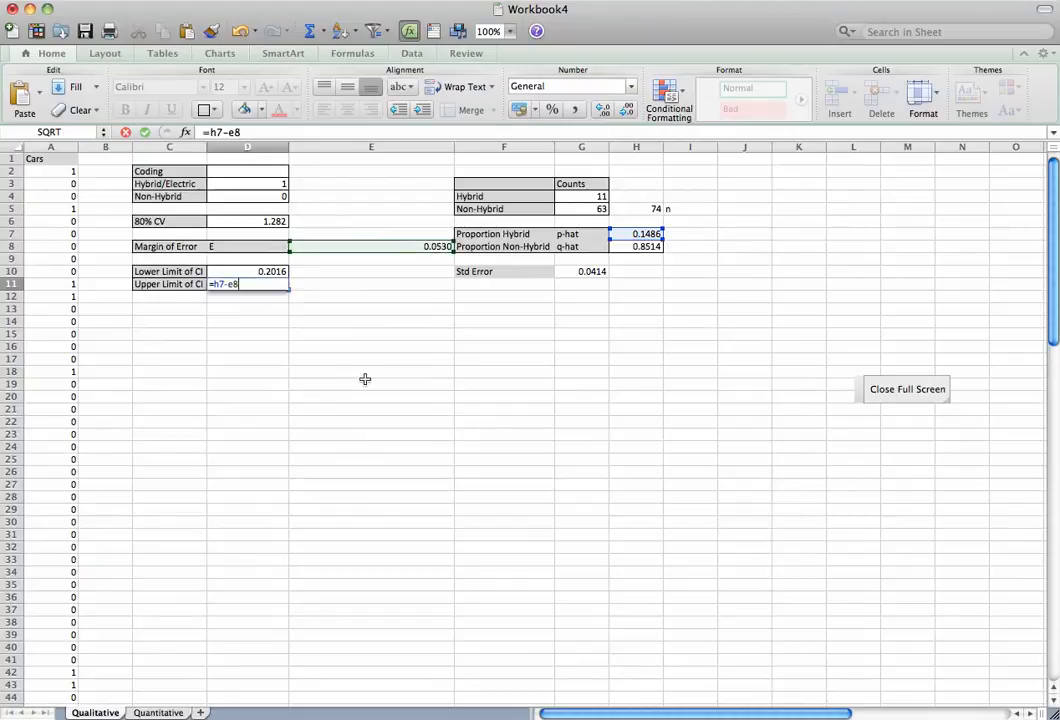
key("Return")
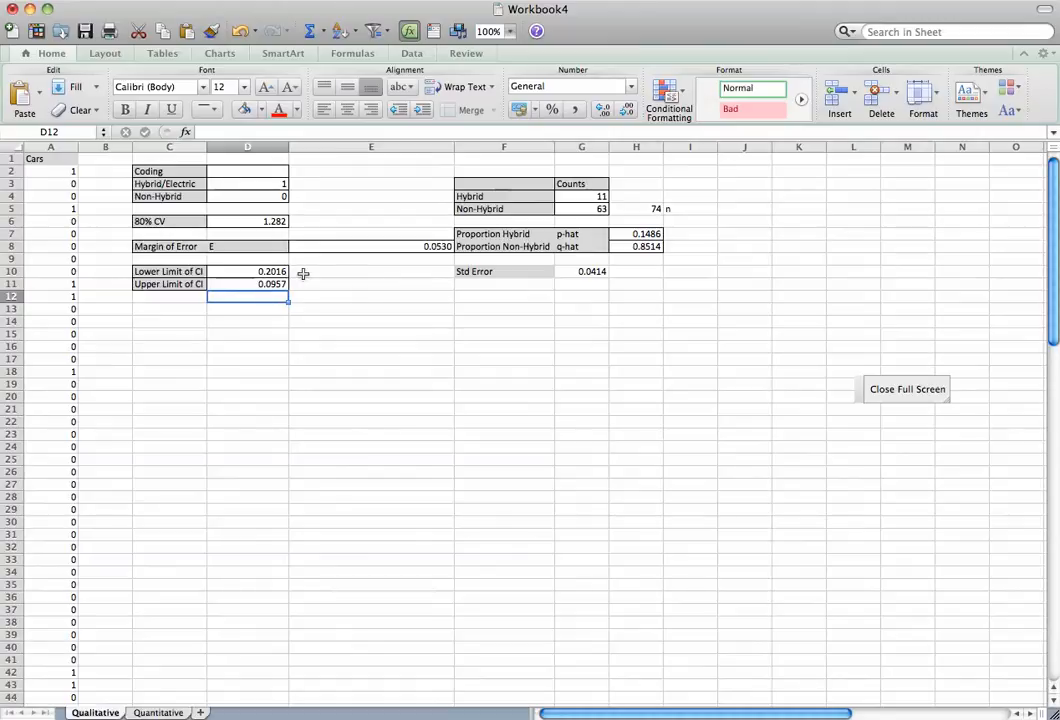
Repeat the two confidence limits in column E with =D10 in E10 and =D11 in E11
left_click(312, 274)
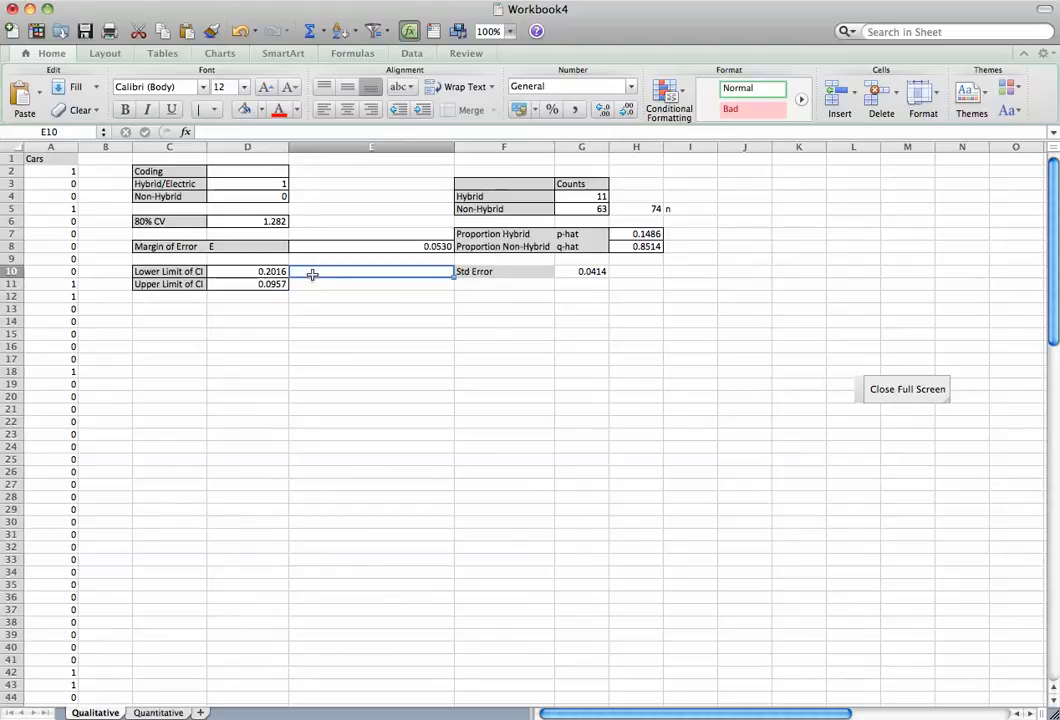
type("=")
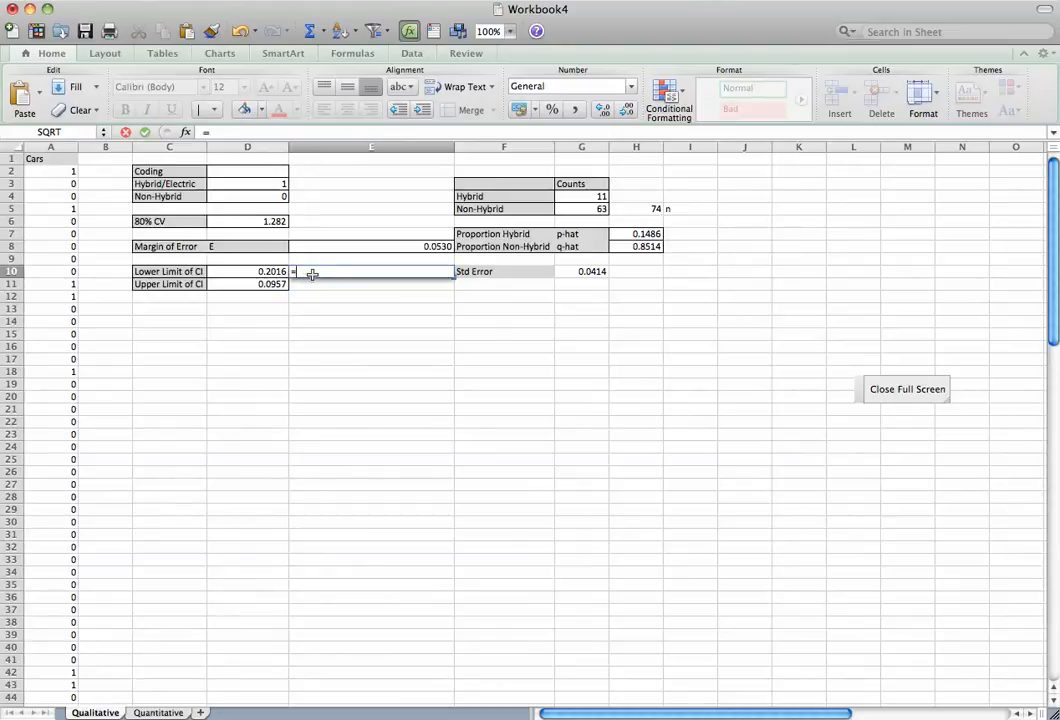
type("d10")
key("Return")
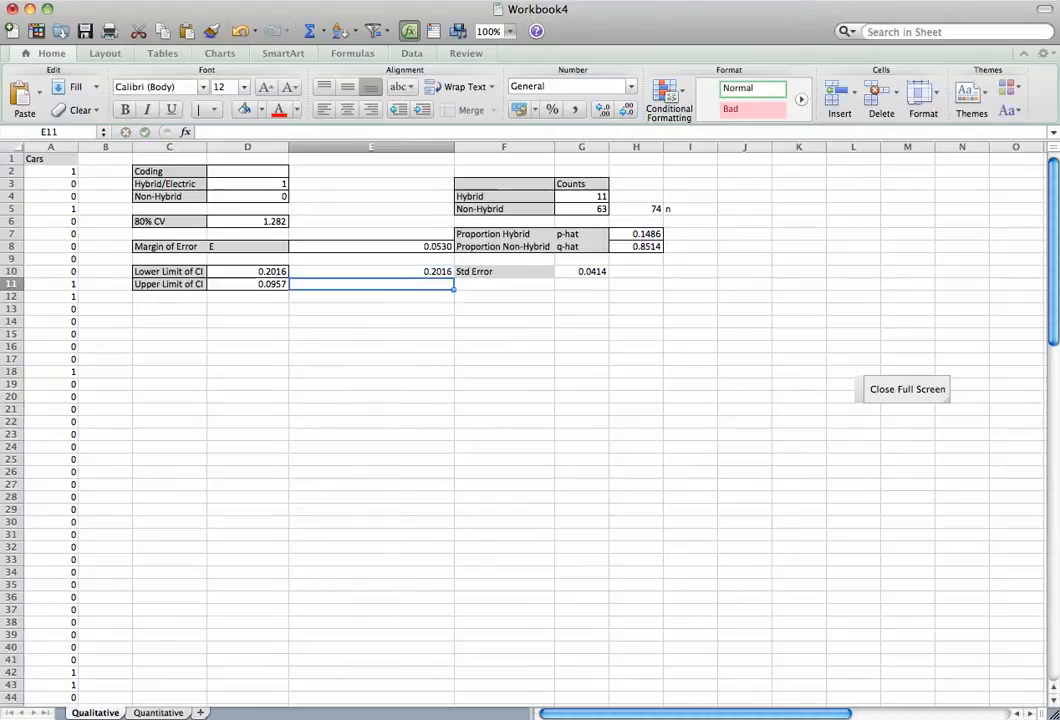
type("=d11")
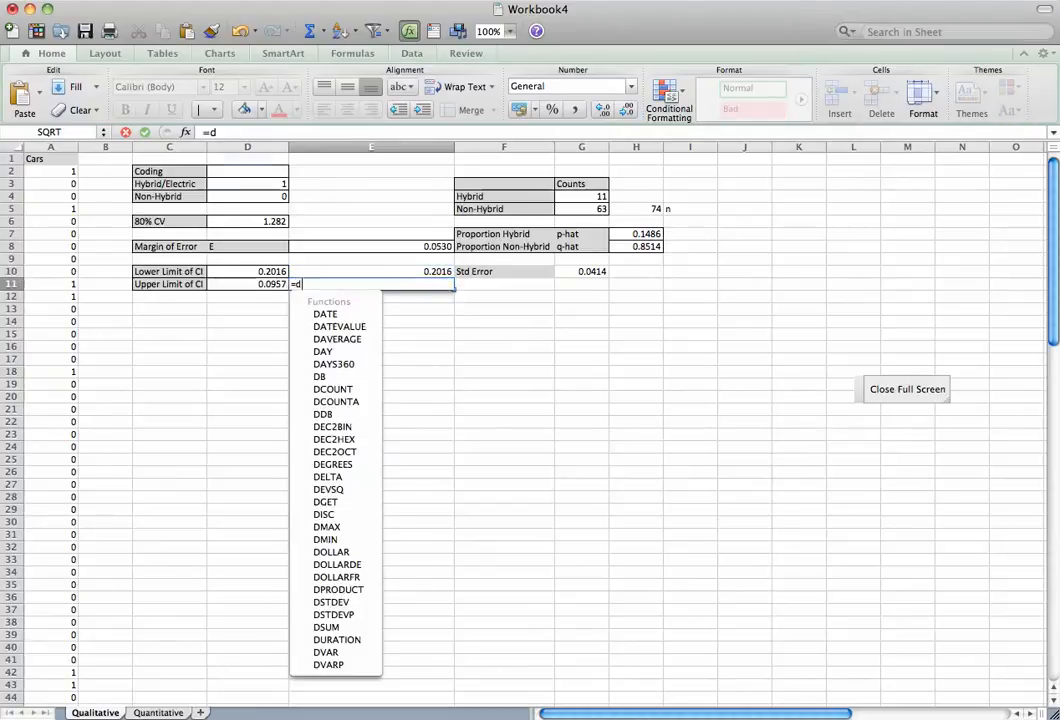
key("Return")
type("=")
key("Escape")
Format the repeated confidence limits in E10:E11 as Percentage with 1 decimal place
left_click_drag(312, 274, 310, 286)
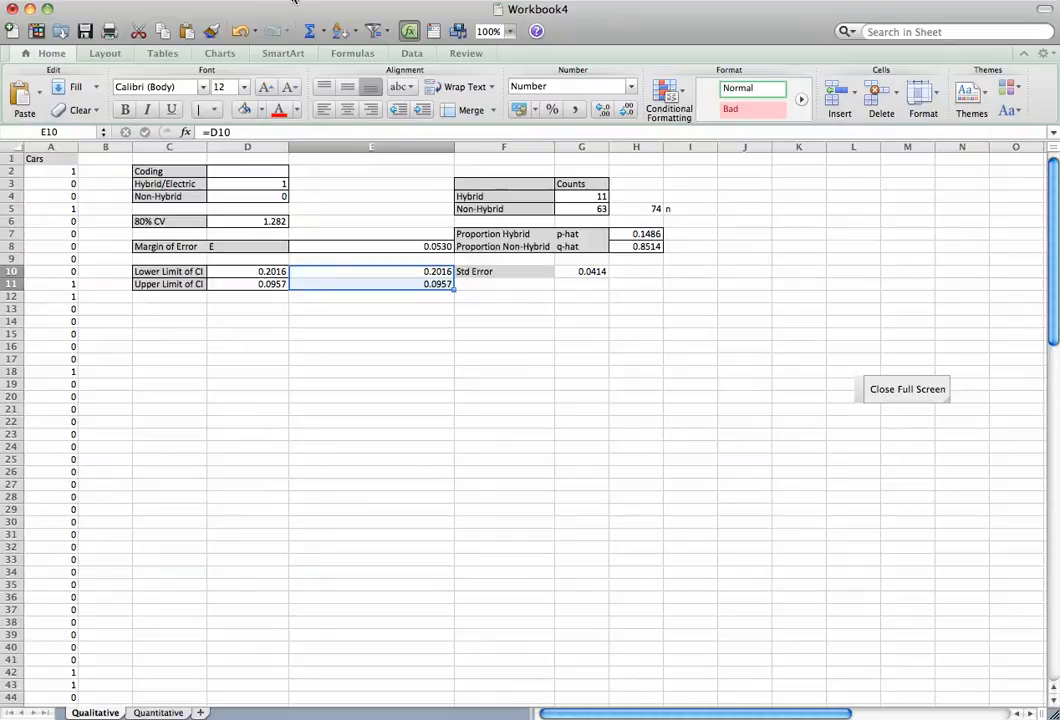
left_click(194, 0)
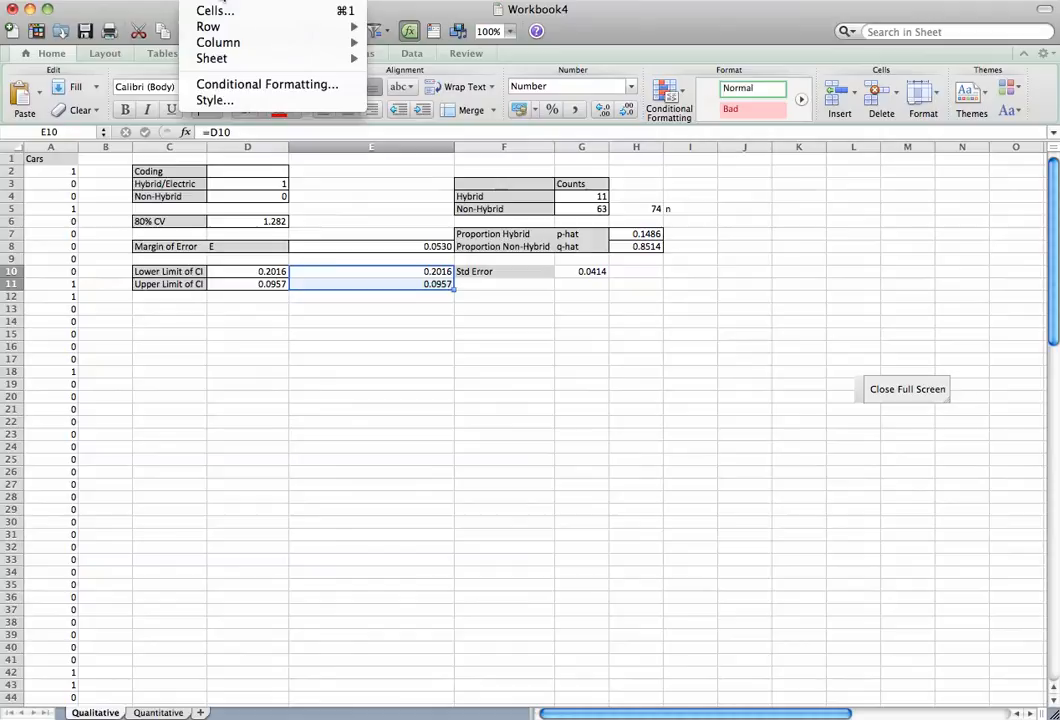
left_click(219, 13)
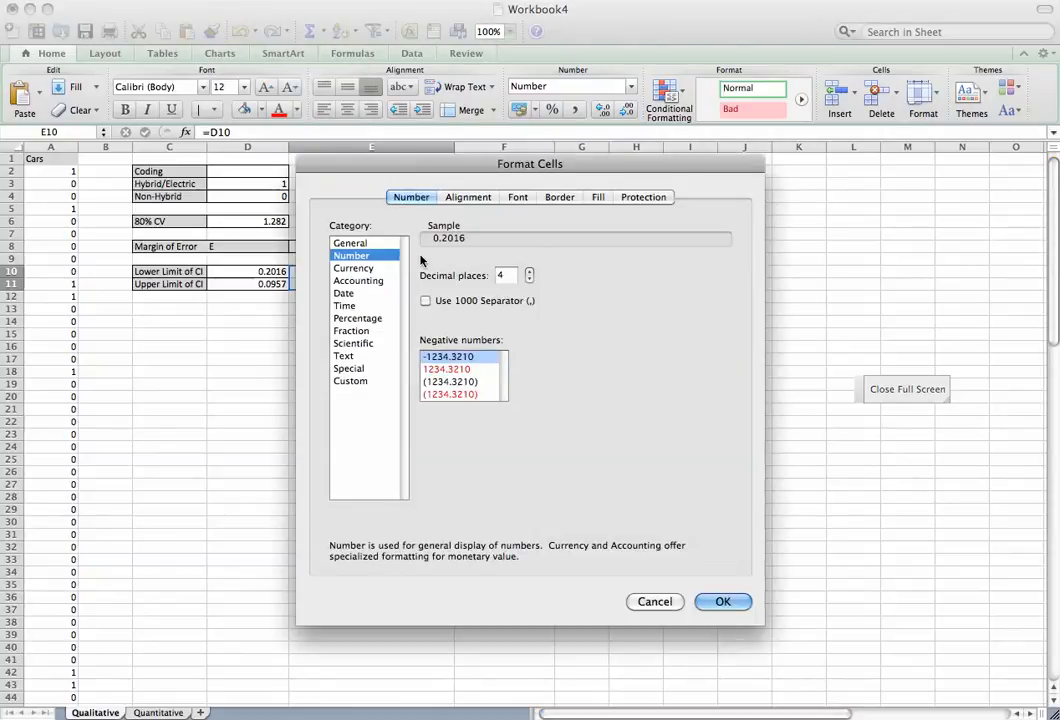
left_click(352, 318)
left_click(529, 279)
left_click(529, 280)
left_click(530, 281)
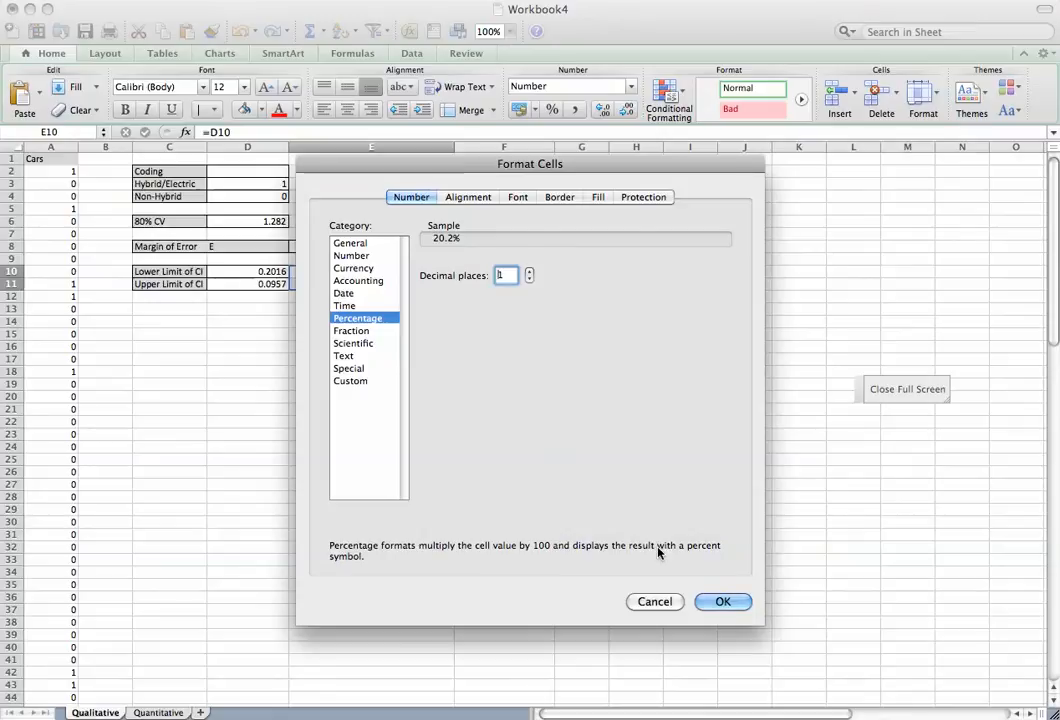
key("Return")
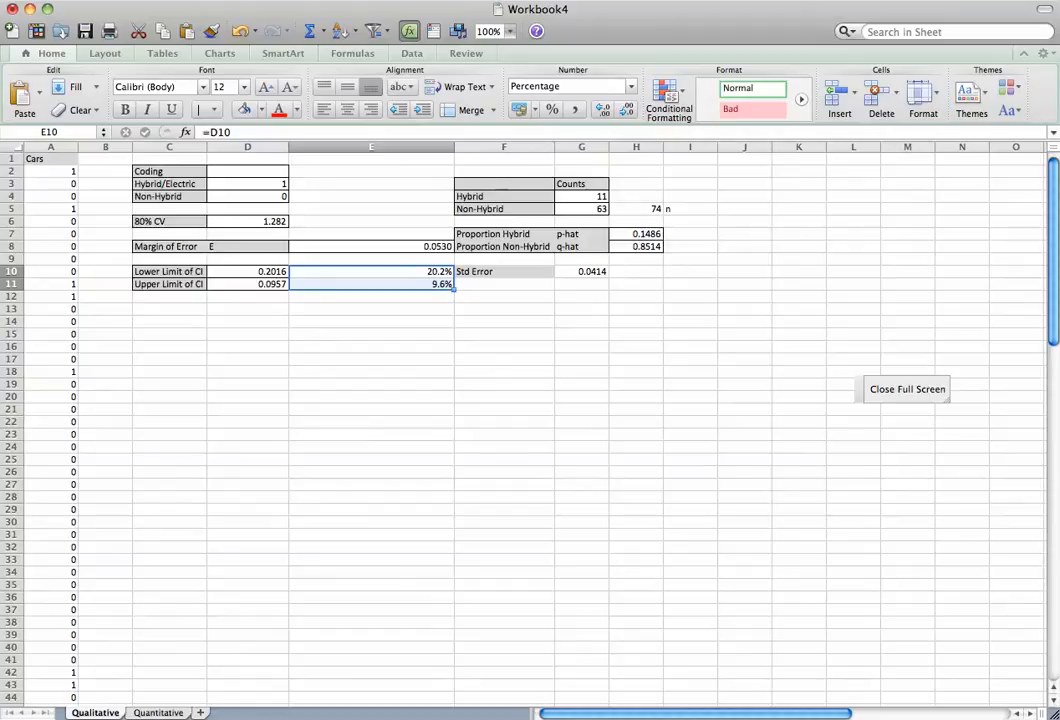
left_click(780, 8)
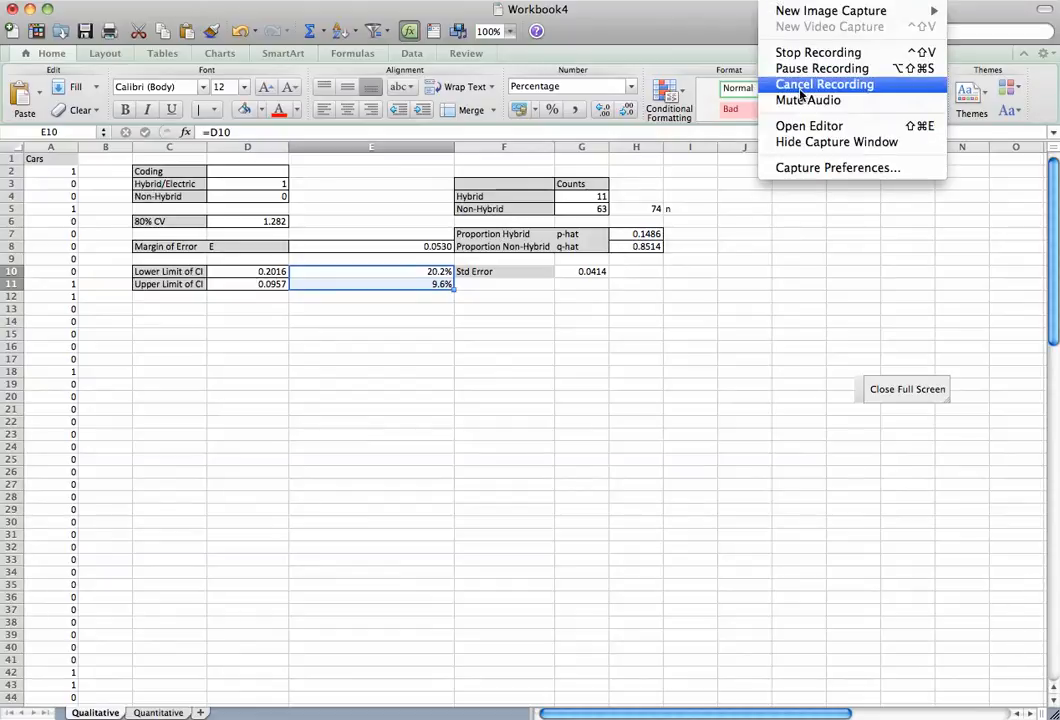